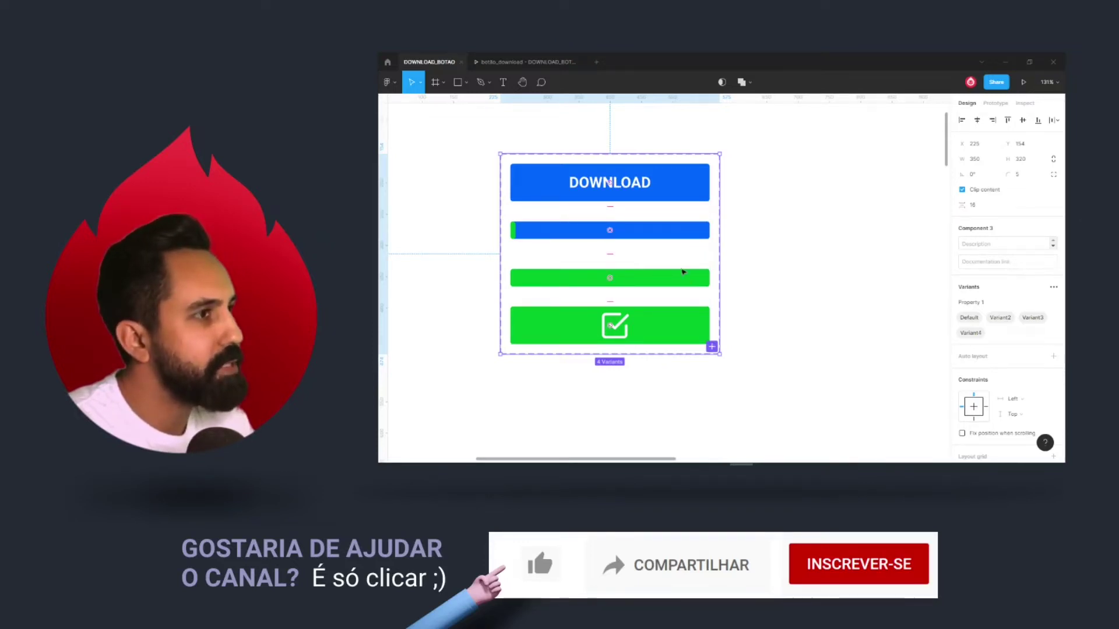
Show the variant prototype connections and preview the finished four-variant DOWNLOAD button.
{"action": "key", "text": "shift+e"}
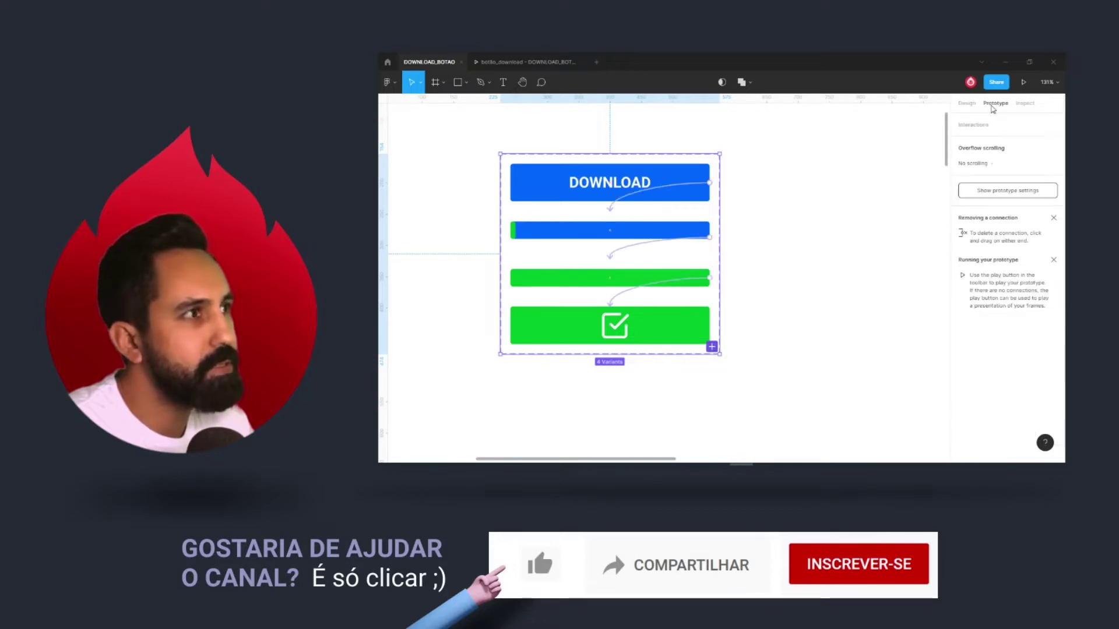
{"action": "left_click", "coordinate": [529, 62]}
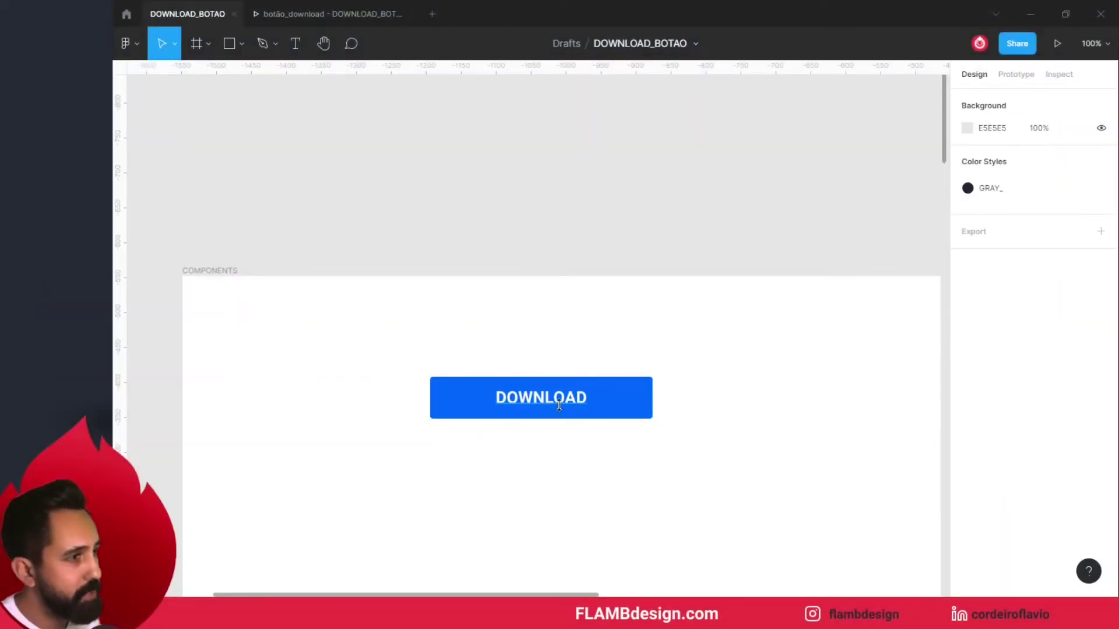
{"action": "double_click", "coordinate": [559, 406]}
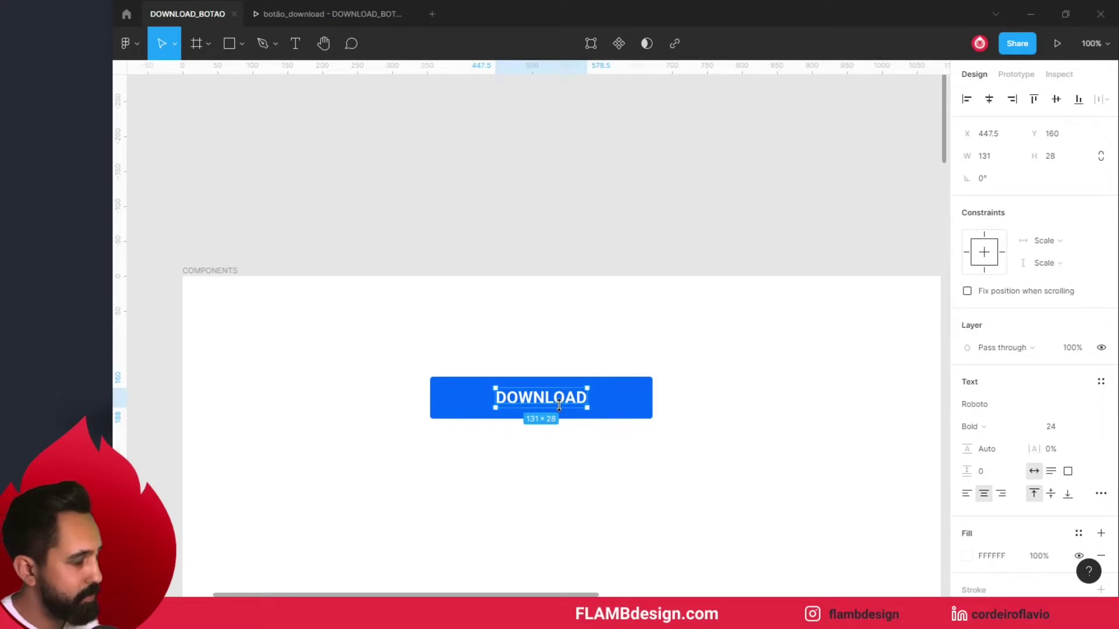
{"action": "left_click", "coordinate": [561, 367]}
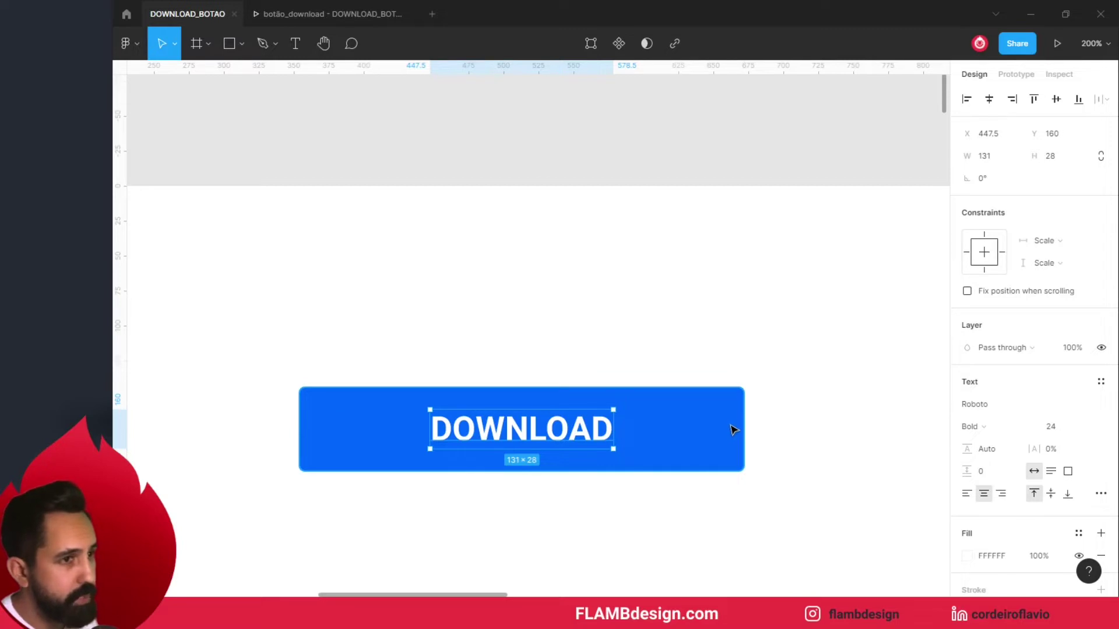
{"action": "left_click", "coordinate": [733, 431]}
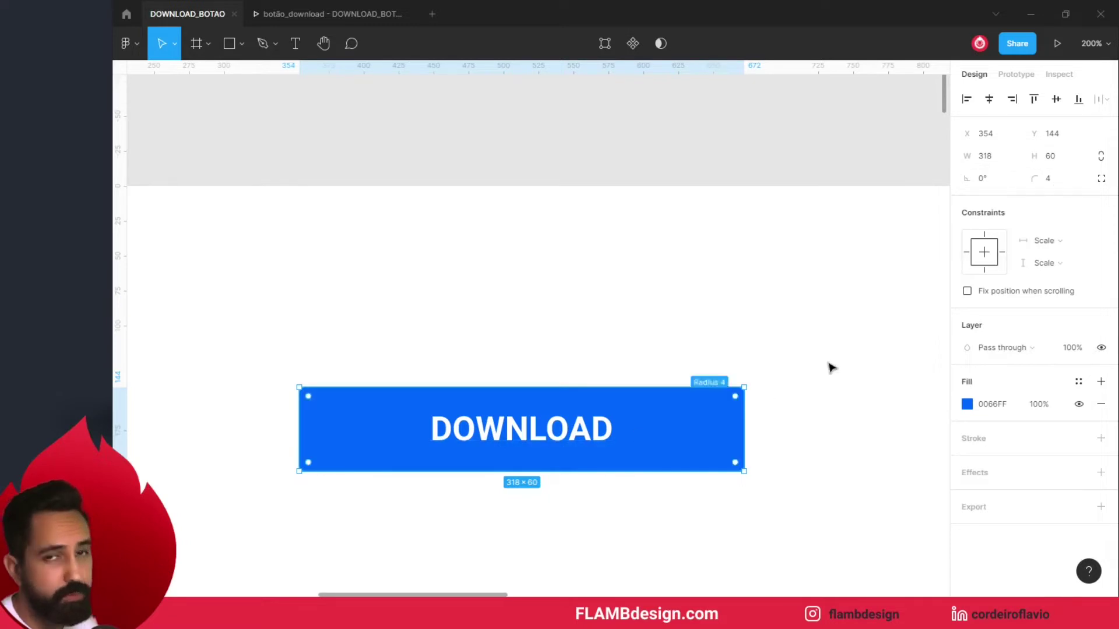
{"action": "left_click", "coordinate": [634, 357]}
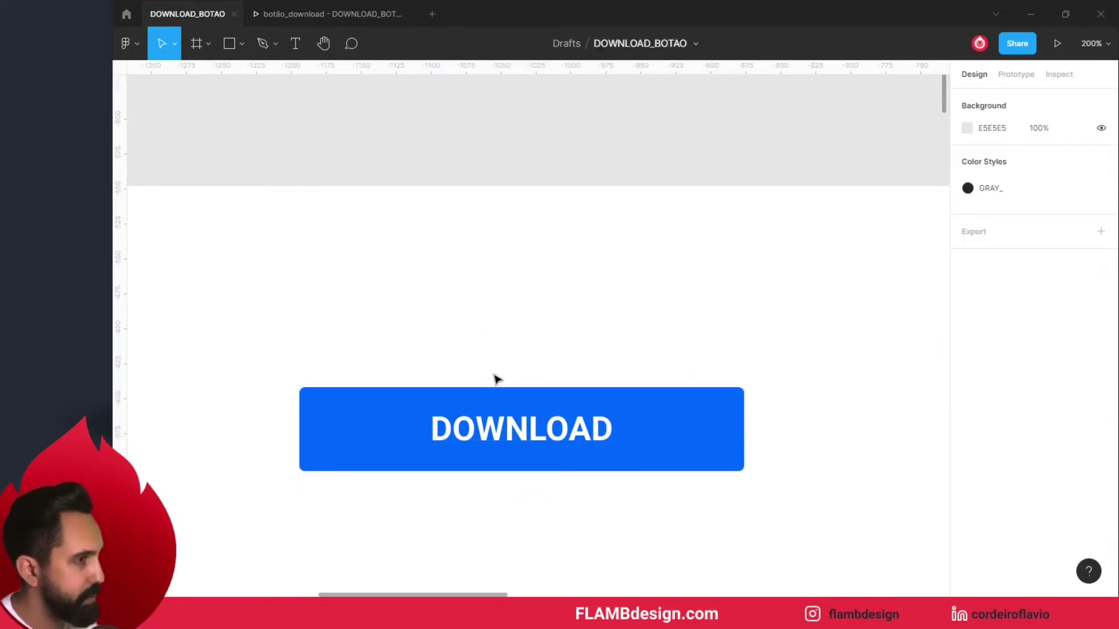
{"action": "key", "text": "shift+0"}
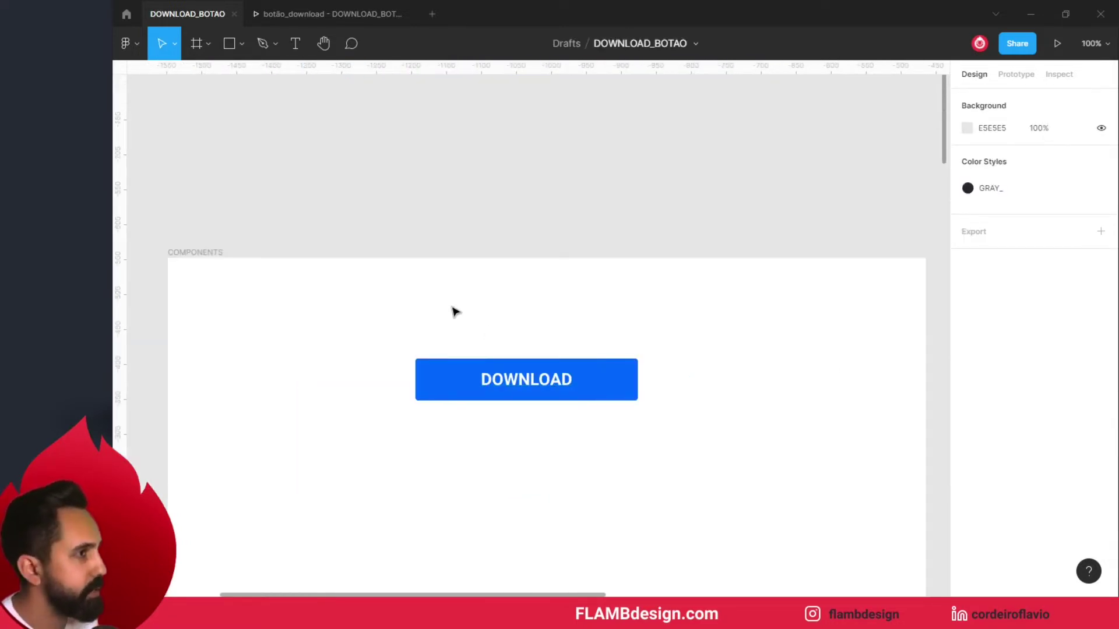
{"action": "left_click_drag", "start_coordinate": [439, 327], "coordinate": [620, 400]}
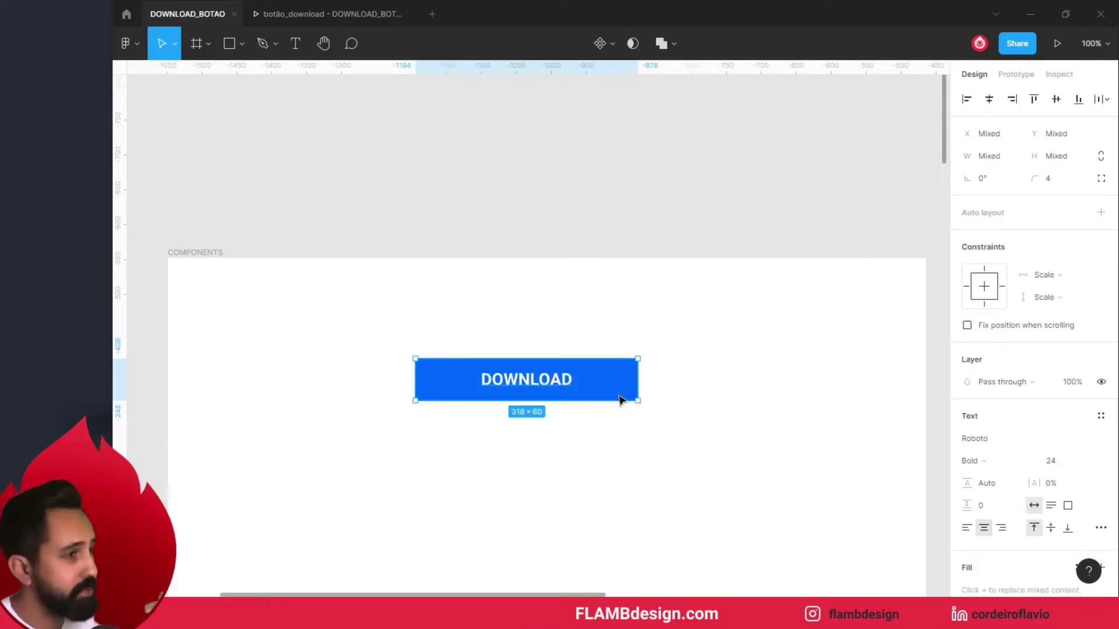
{"action": "left_click", "coordinate": [600, 380]}
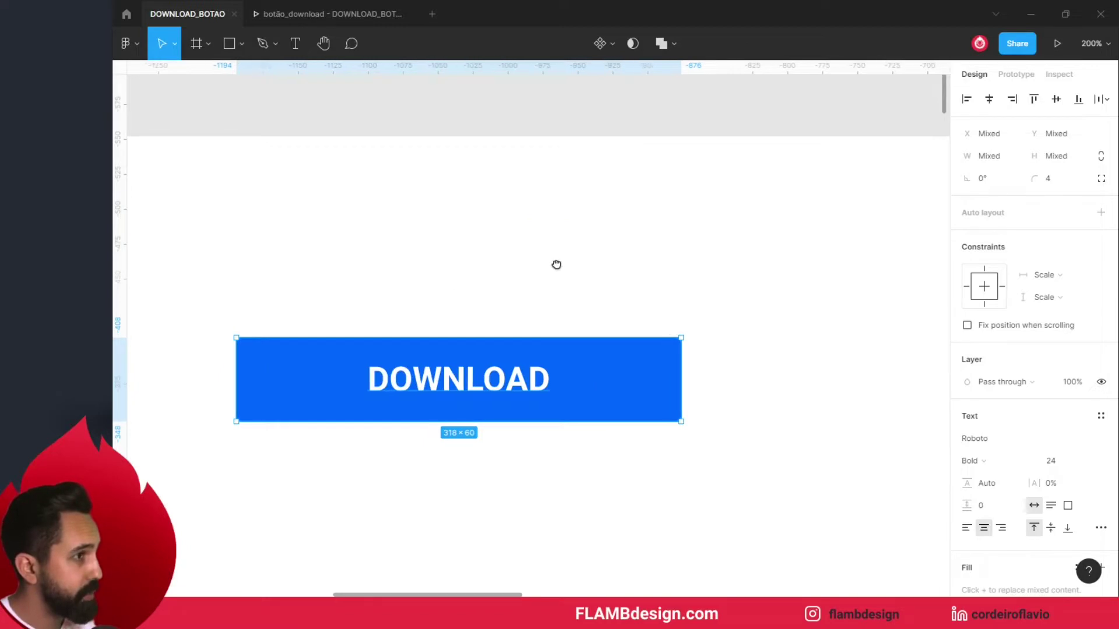
{"action": "scroll", "coordinate": [699, 326], "scroll_direction": "left", "scroll_amount": 3}
{"action": "left_click", "coordinate": [830, 380]}
{"action": "left_click", "coordinate": [775, 353]}
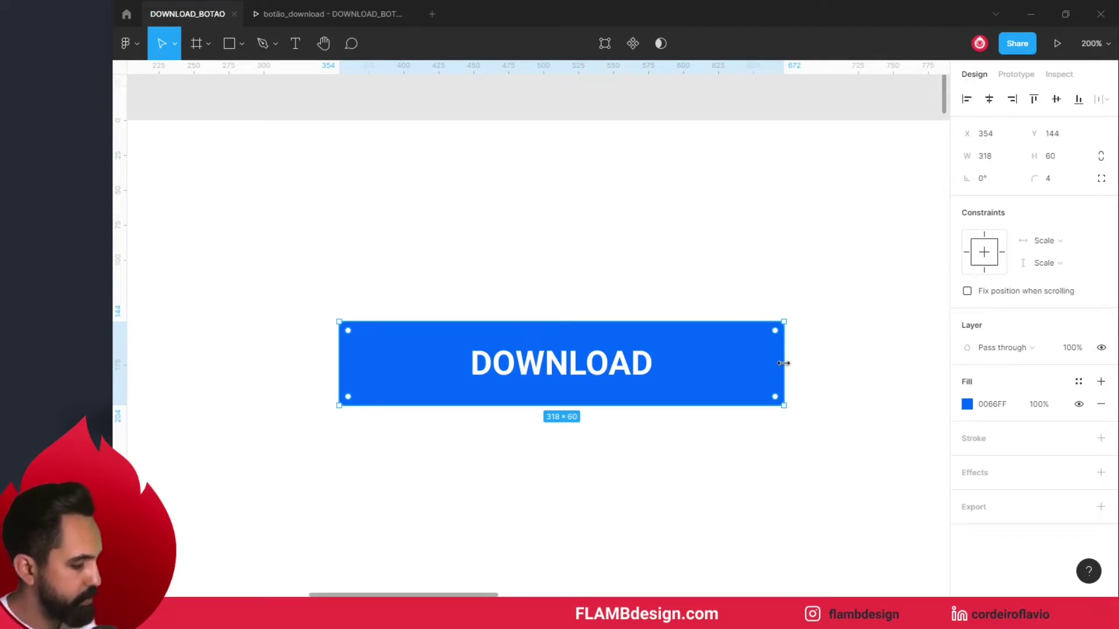
Paste a copy of the blue rectangle and narrow it to a thin strip.
{"action": "key", "text": "ctrl+v"}
{"action": "left_click_drag", "start_coordinate": [784, 363], "coordinate": [353, 361]}
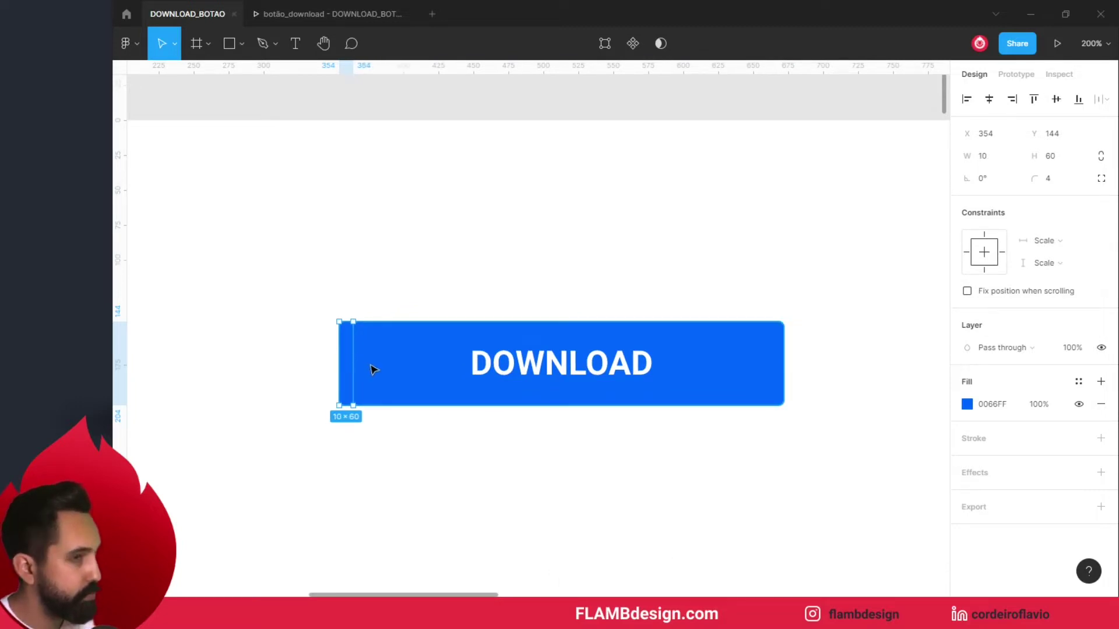
{"action": "mouse_move", "coordinate": [282, 453]}
{"action": "left_mouse_down"}
{"action": "mouse_move", "coordinate": [410, 436]}
{"action": "mouse_move", "coordinate": [695, 335]}
{"action": "left_mouse_up"}
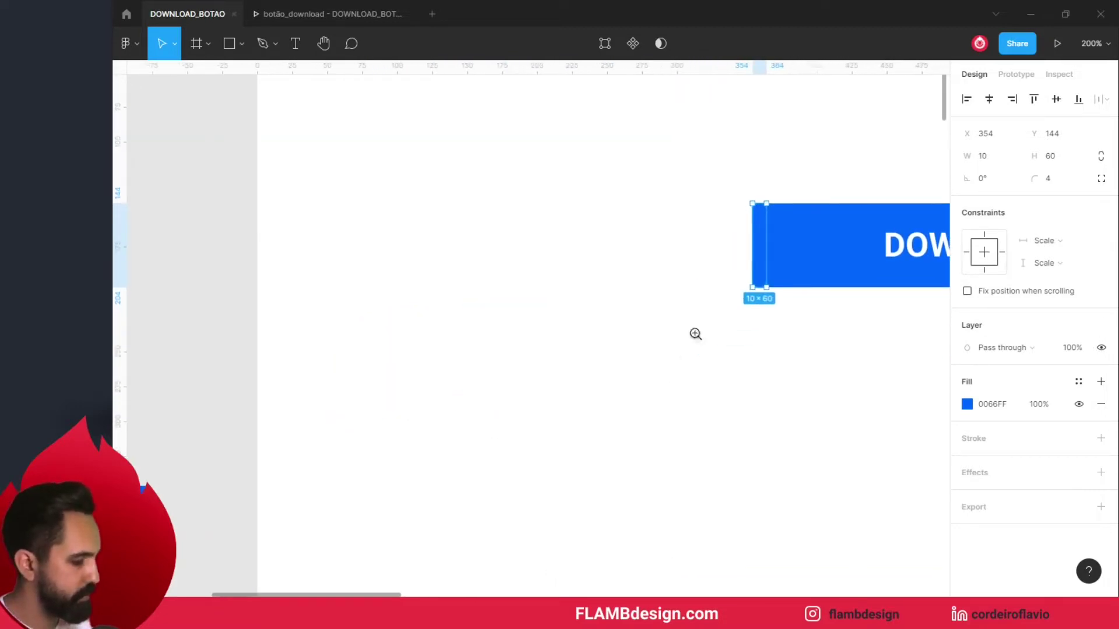
{"action": "key", "text": "shift+0"}
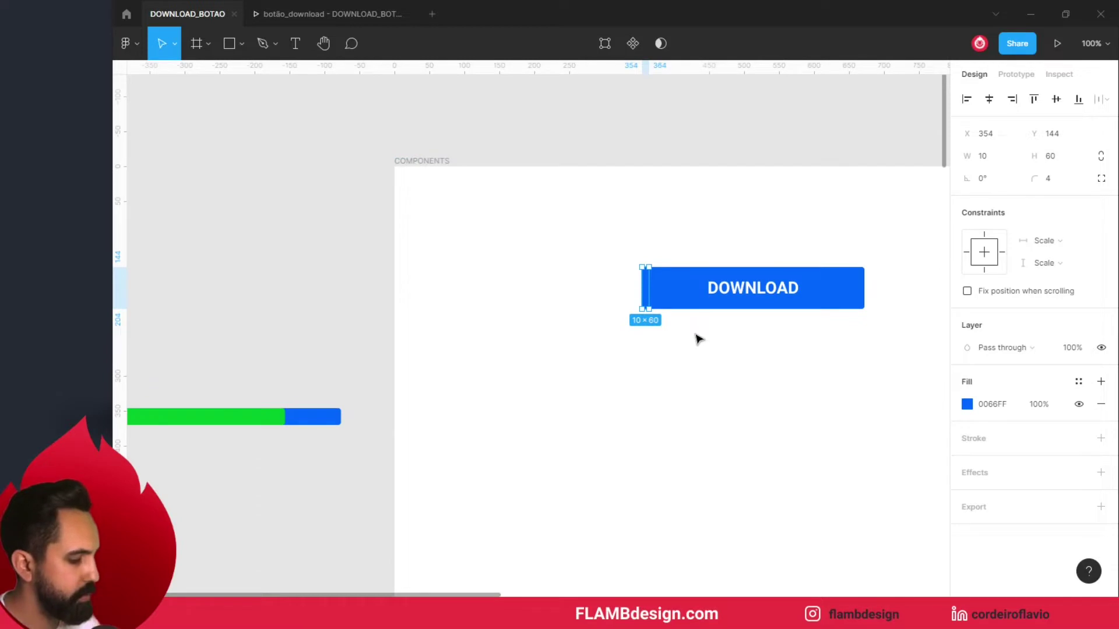
Make the strip green 00BF2A with the eyedropper and narrow it to about 8 px.
{"action": "key", "text": "i"}
{"action": "left_click", "coordinate": [280, 415]}
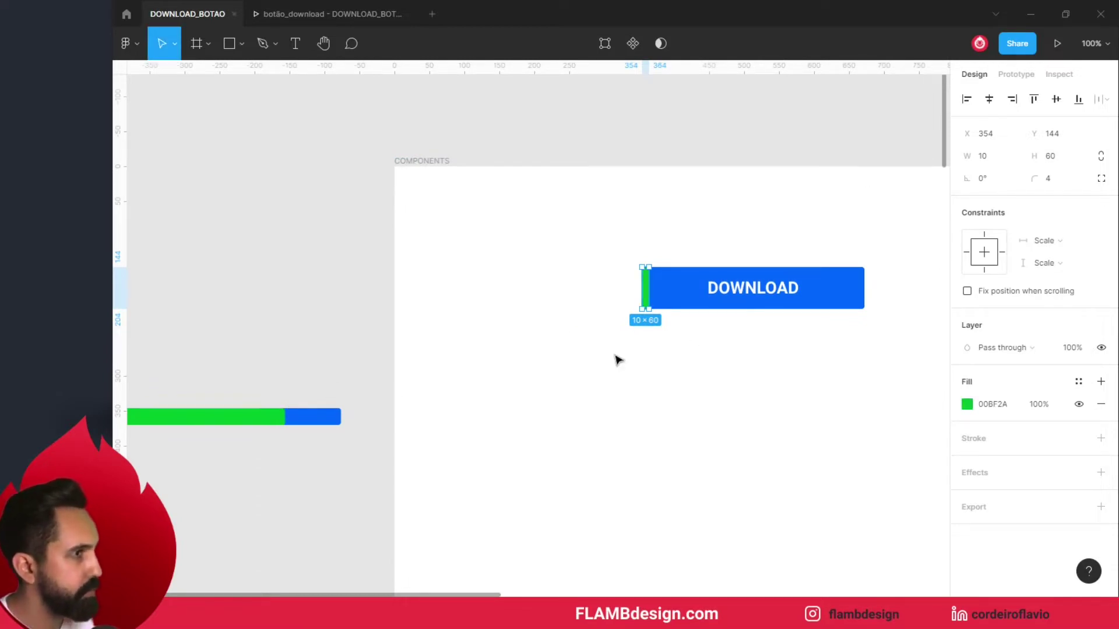
{"action": "left_click", "coordinate": [629, 273]}
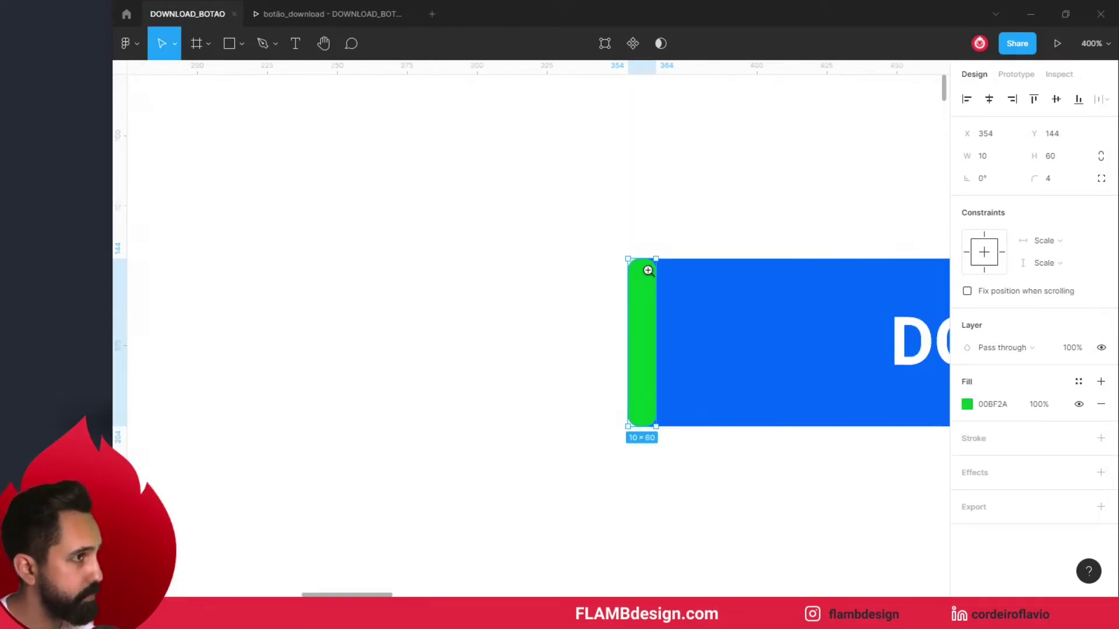
{"action": "left_click", "coordinate": [649, 267]}
{"action": "left_click_drag", "start_coordinate": [668, 313], "coordinate": [652, 325]}
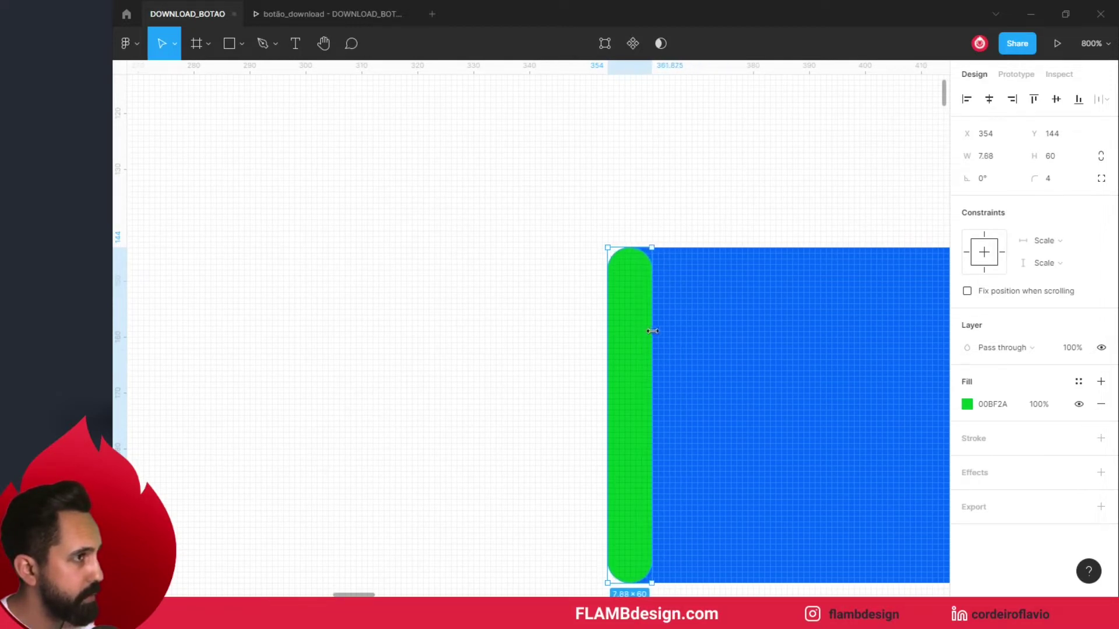
{"action": "left_click_drag", "start_coordinate": [653, 325], "coordinate": [656, 334]}
{"action": "left_click", "coordinate": [538, 379]}
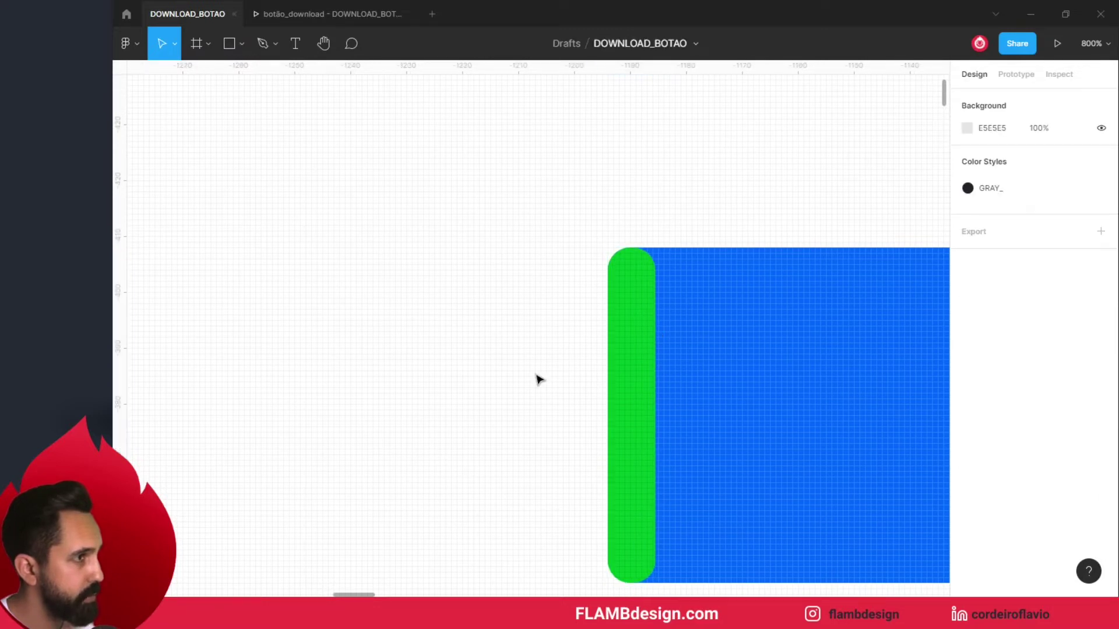
{"action": "scroll", "coordinate": [537, 380], "scroll_direction": "down", "scroll_amount": 5}
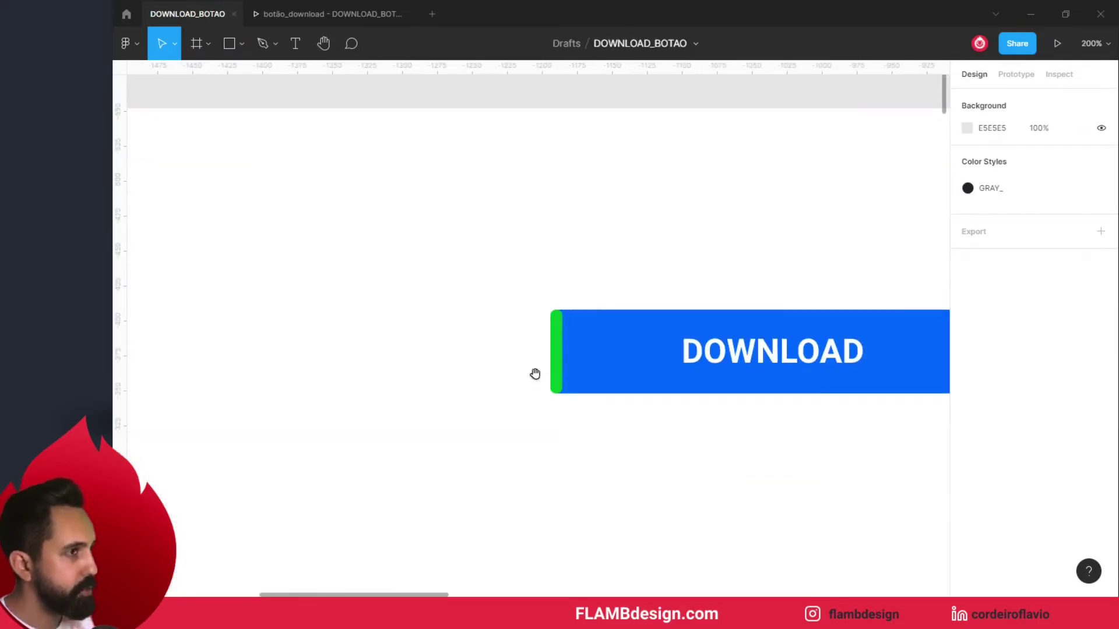
{"action": "left_click_drag", "start_coordinate": [567, 239], "coordinate": [380, 264]}
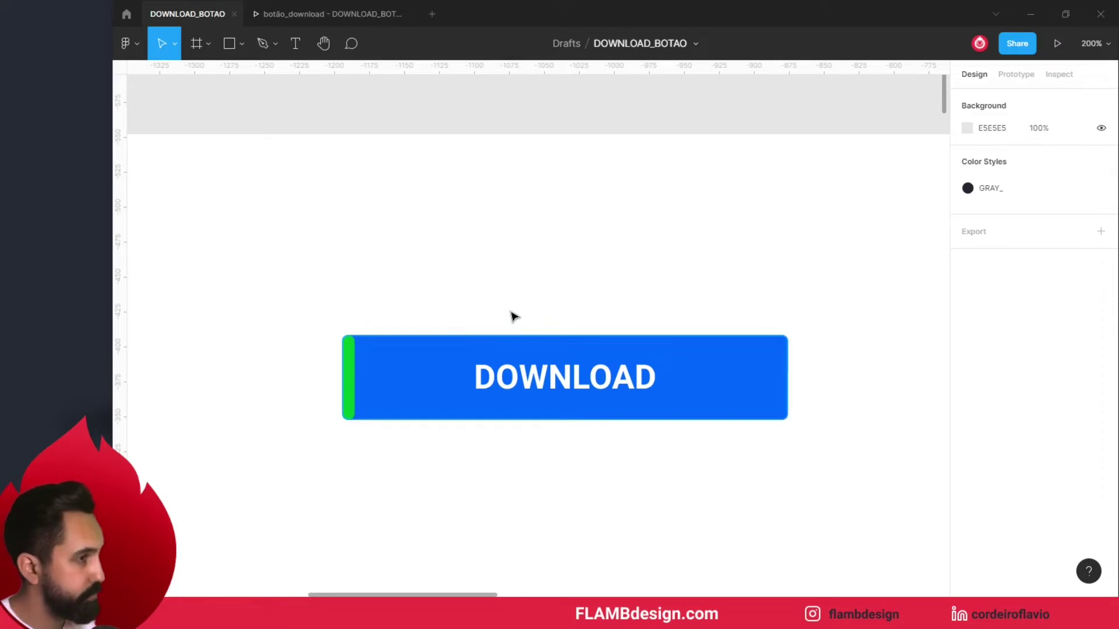
Select the DOWNLOAD button's blue rectangle shape.
{"action": "left_click_drag", "start_coordinate": [278, 280], "coordinate": [758, 394]}
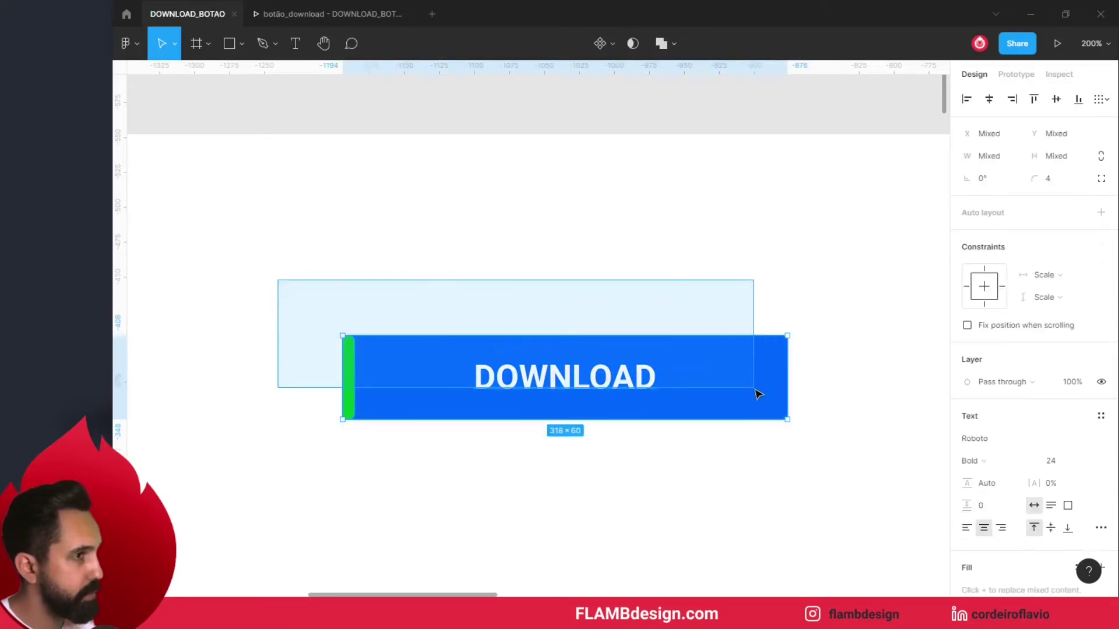
{"action": "left_click", "coordinate": [762, 492]}
{"action": "left_click", "coordinate": [721, 371]}
{"action": "left_click", "coordinate": [723, 402]}
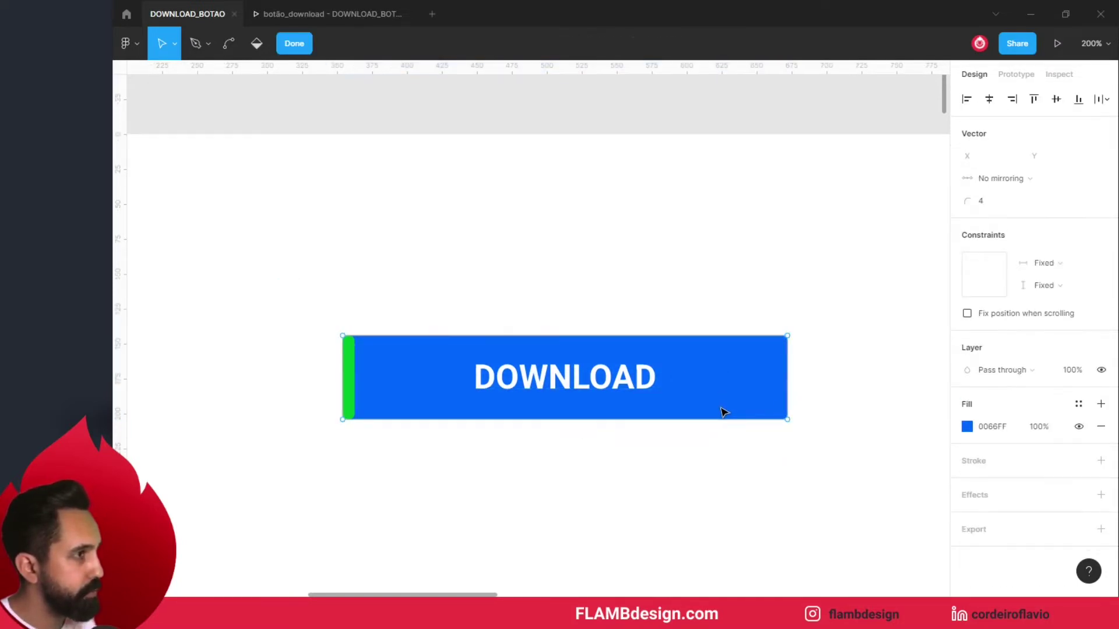
{"action": "left_click", "coordinate": [733, 366]}
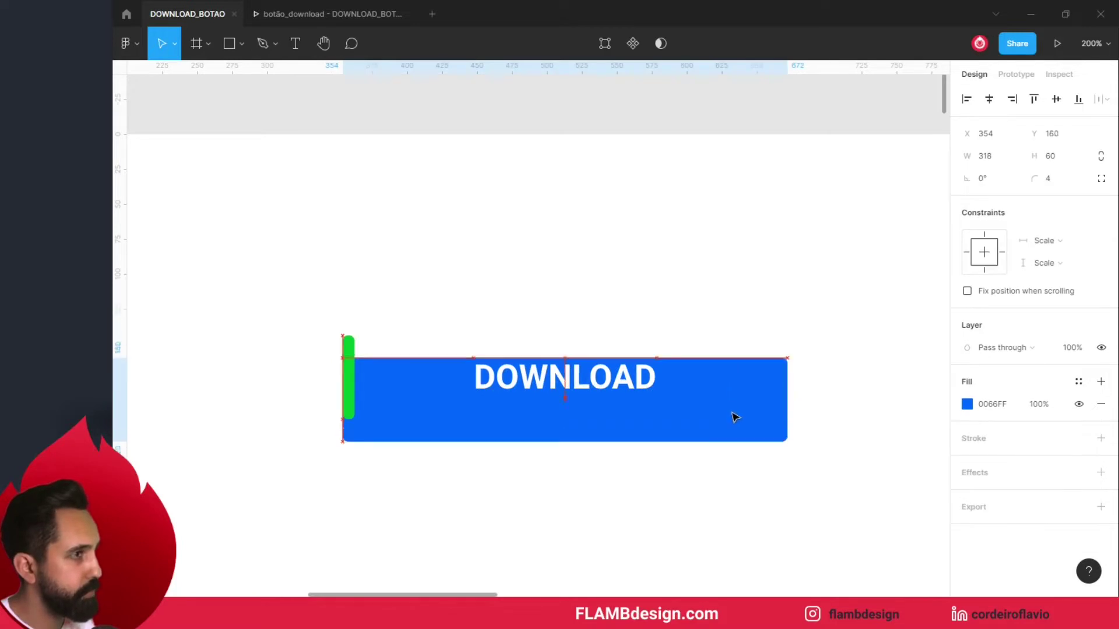
{"action": "left_click", "coordinate": [695, 318]}
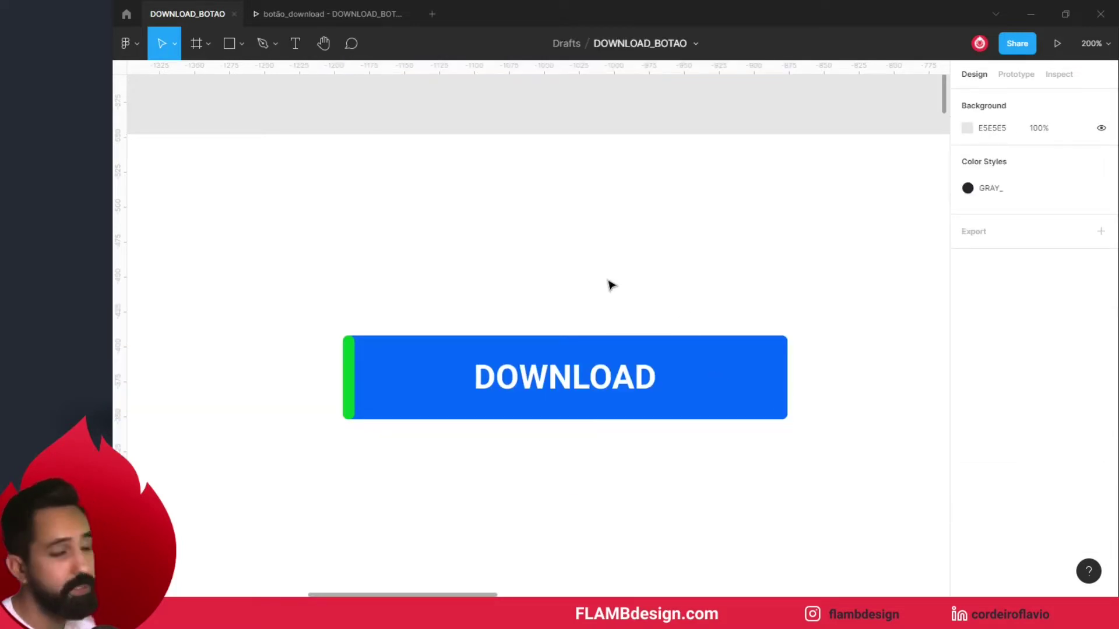
{"action": "left_click", "coordinate": [759, 366]}
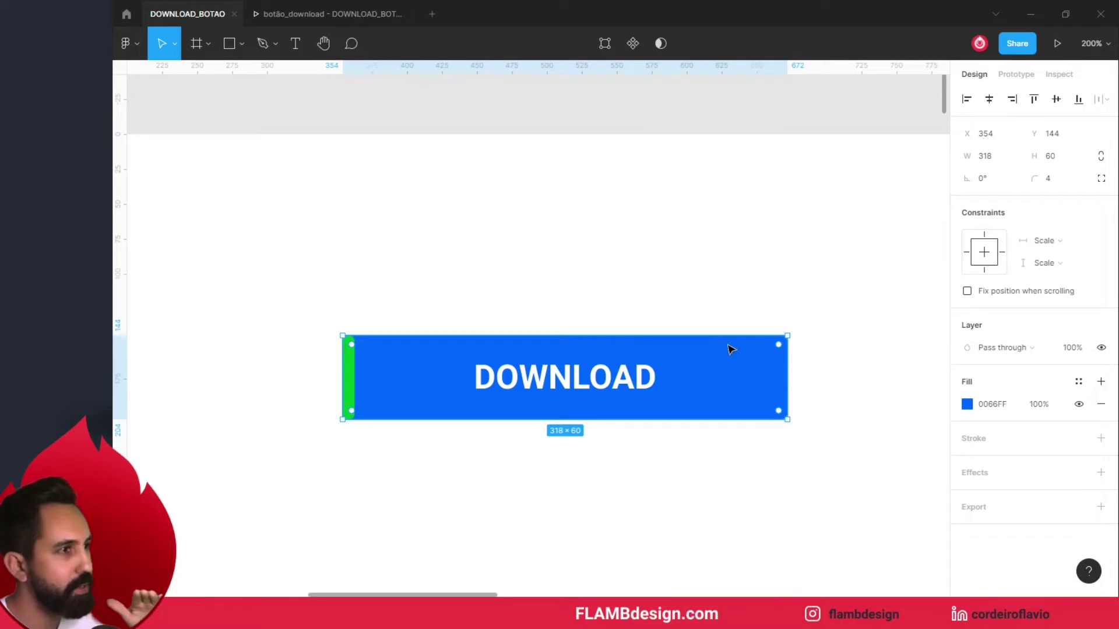
Try shortening the blue button's height from top and bottom, undoing both attempts.
{"action": "left_click_drag", "start_coordinate": [718, 334], "coordinate": [734, 356]}
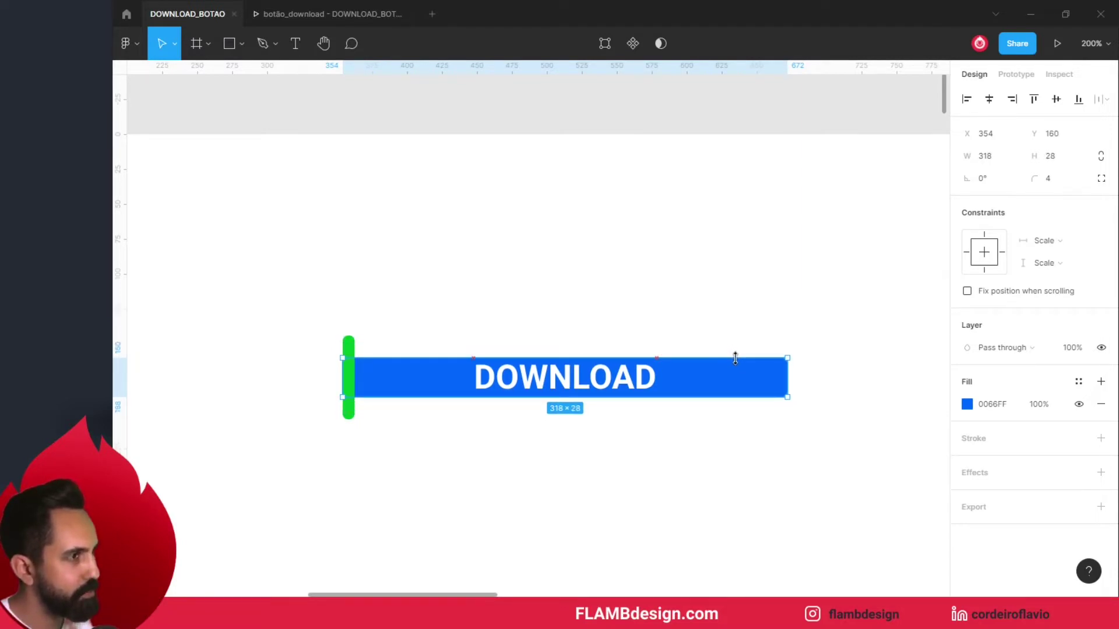
{"action": "key", "text": "ctrl+z"}
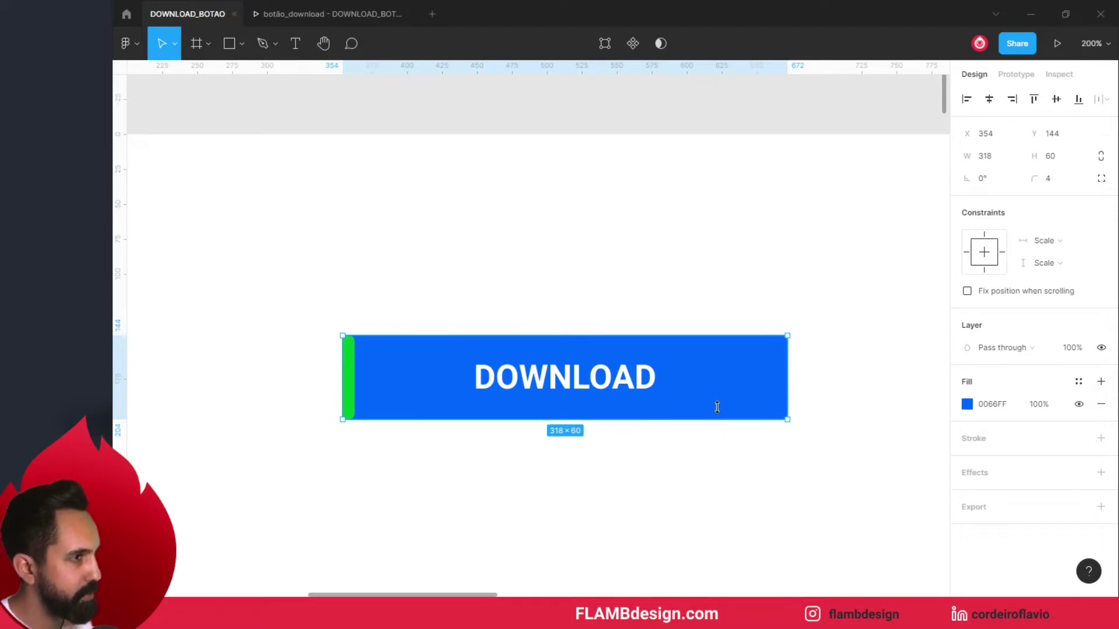
{"action": "left_click_drag", "start_coordinate": [717, 417], "coordinate": [717, 382]}
{"action": "key", "text": "ctrl+z"}
{"action": "key", "text": "Escape"}
{"action": "left_click", "coordinate": [747, 391]}
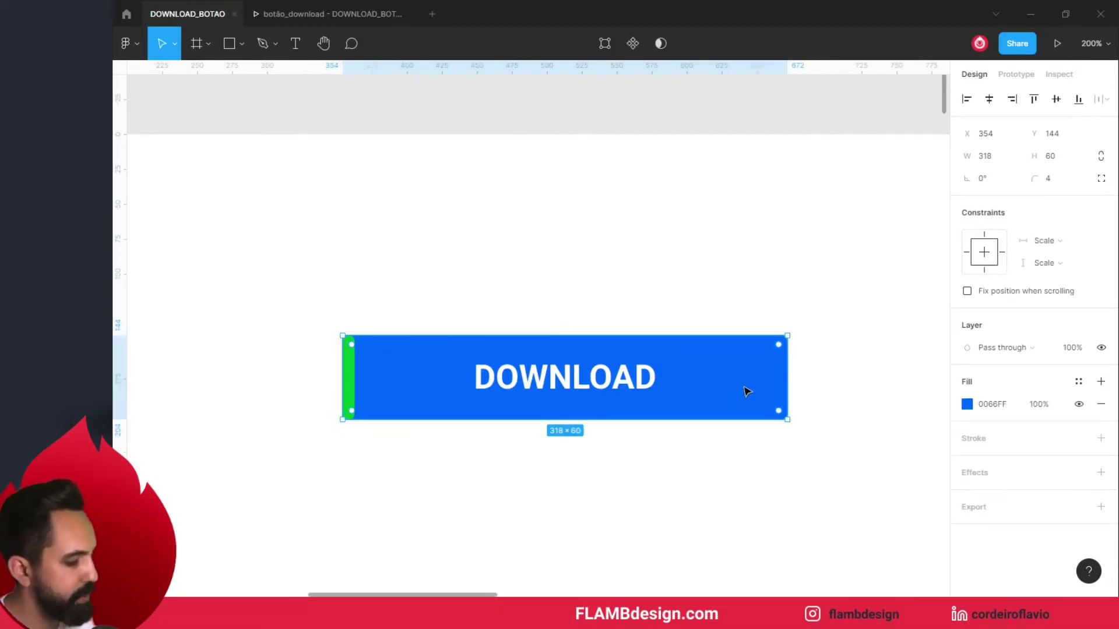
Paste another rectangle copy, hide its blue fill, and marquee-select all button layers.
{"action": "key", "text": "ctrl+v"}
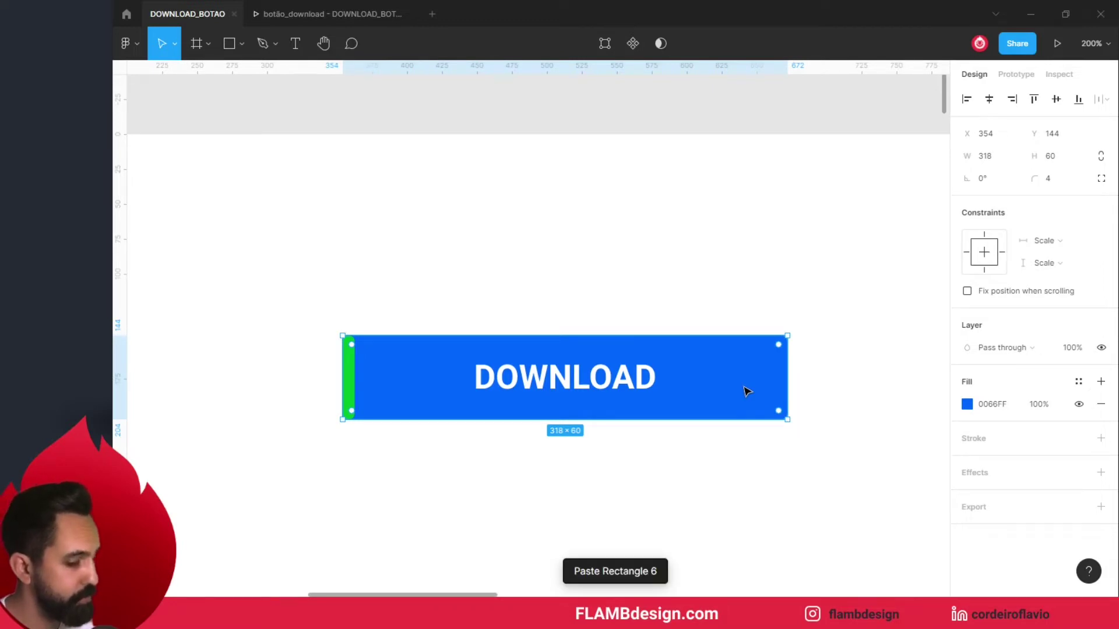
{"action": "left_click", "coordinate": [1079, 405]}
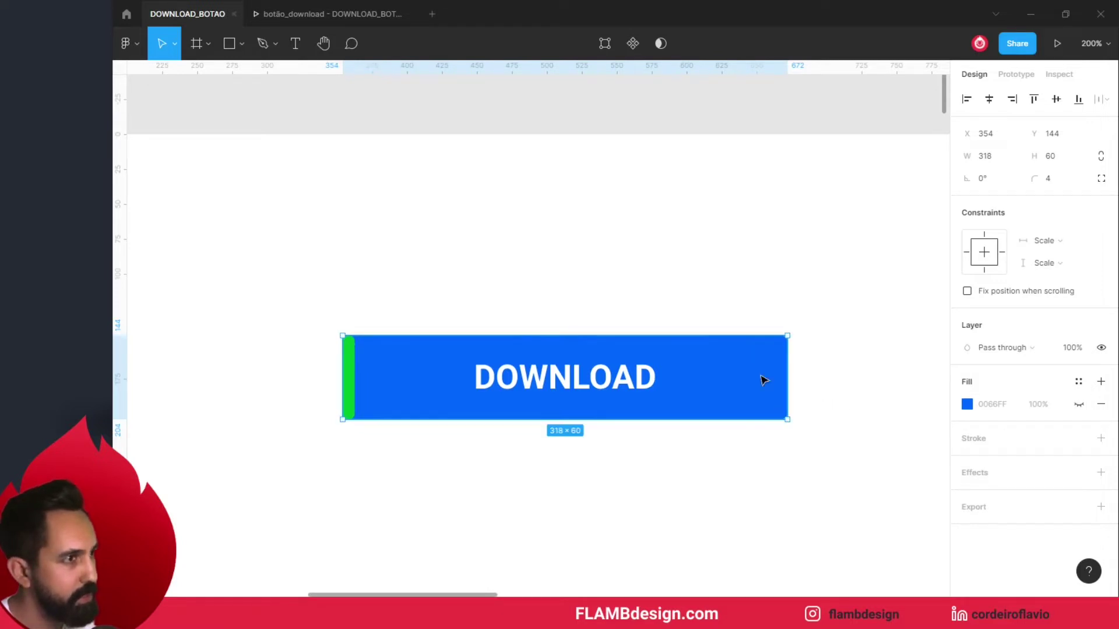
{"action": "mouse_move", "coordinate": [764, 380]}
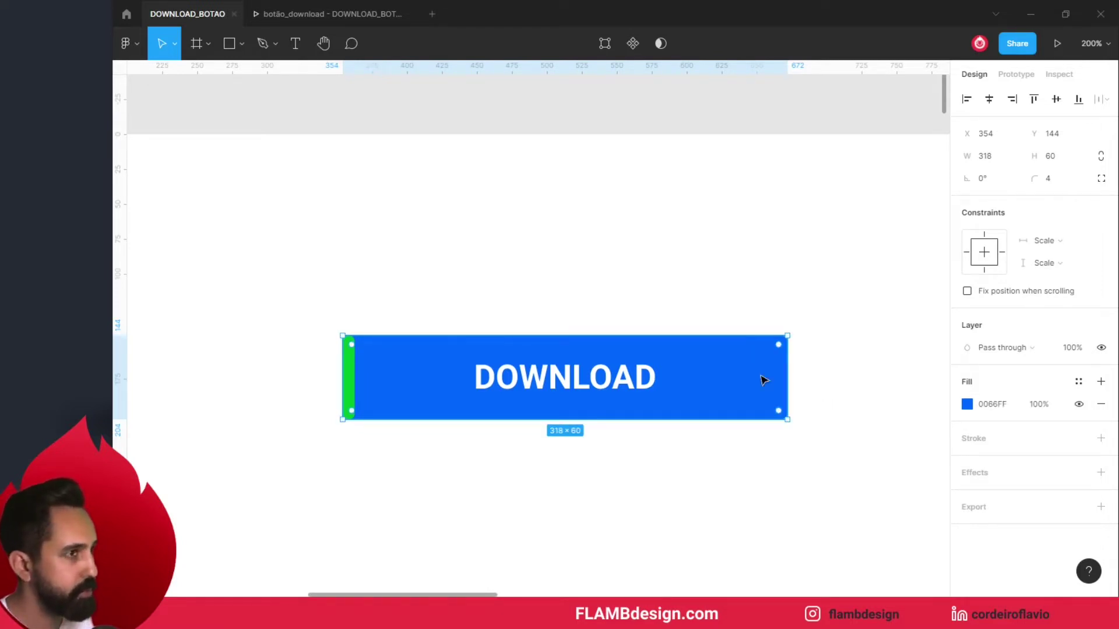
{"action": "left_click", "coordinate": [519, 308]}
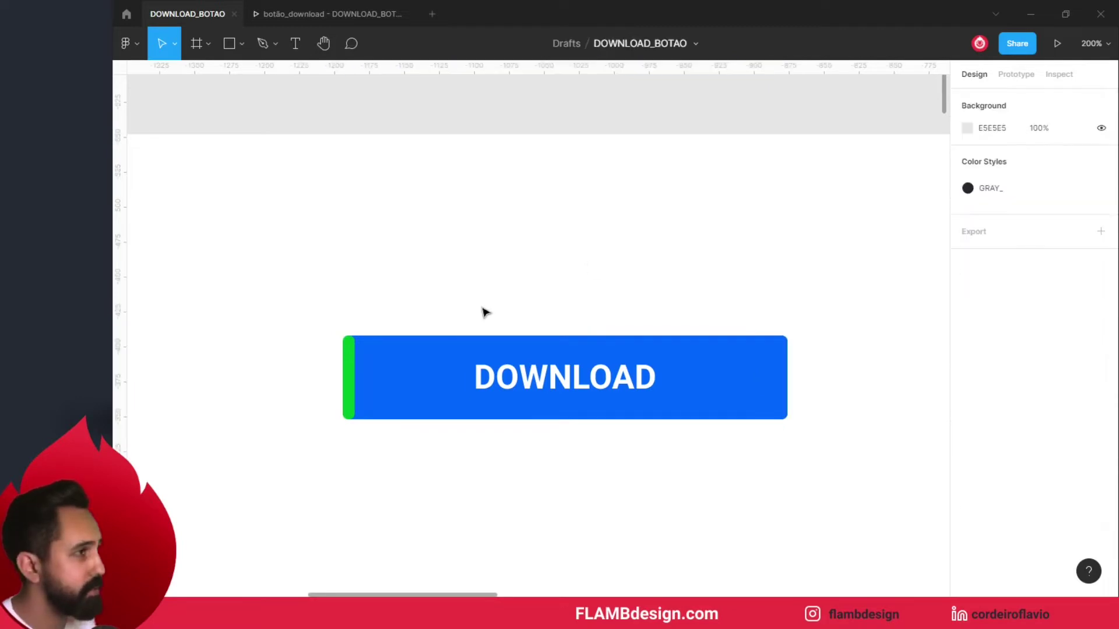
{"action": "left_click_drag", "start_coordinate": [293, 290], "coordinate": [815, 445]}
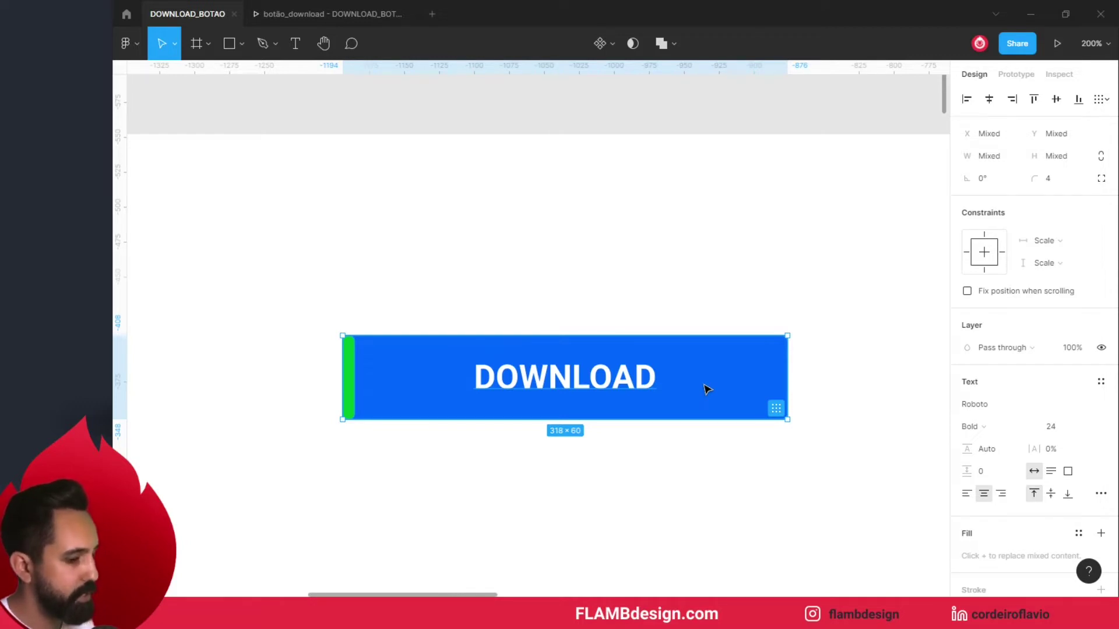
Turn the selected button layers into a component with Ctrl+Alt+K and move it higher.
{"action": "right_click", "coordinate": [704, 385]}
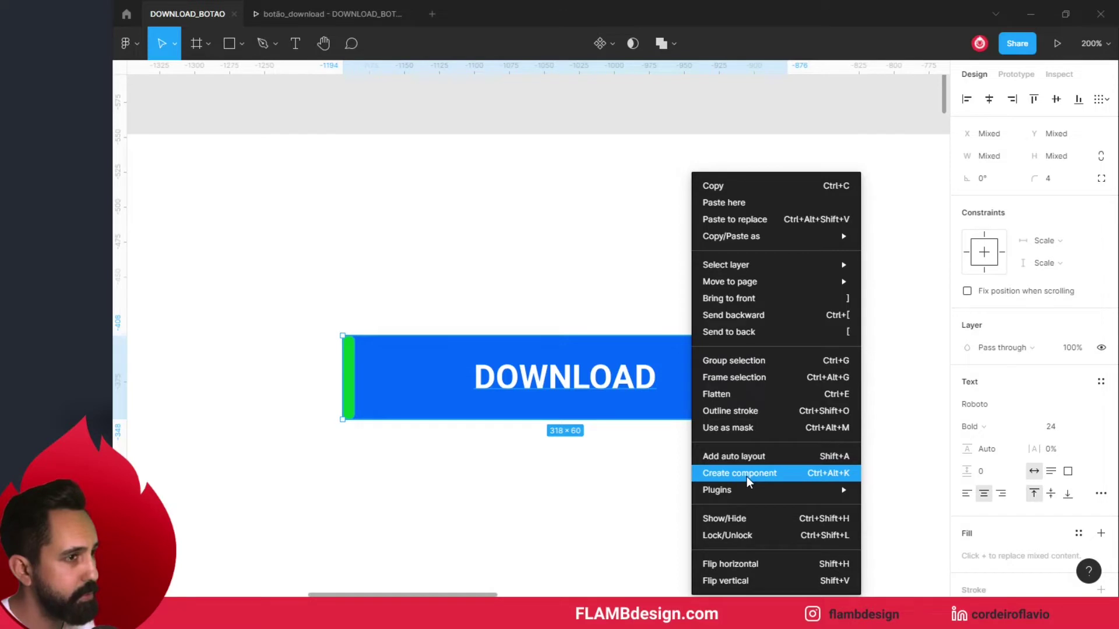
{"action": "mouse_move", "coordinate": [270, 262]}
{"action": "left_mouse_down"}
{"action": "mouse_move", "coordinate": [793, 434]}
{"action": "mouse_move", "coordinate": [817, 454]}
{"action": "left_mouse_up"}
{"action": "key", "text": "alt"}
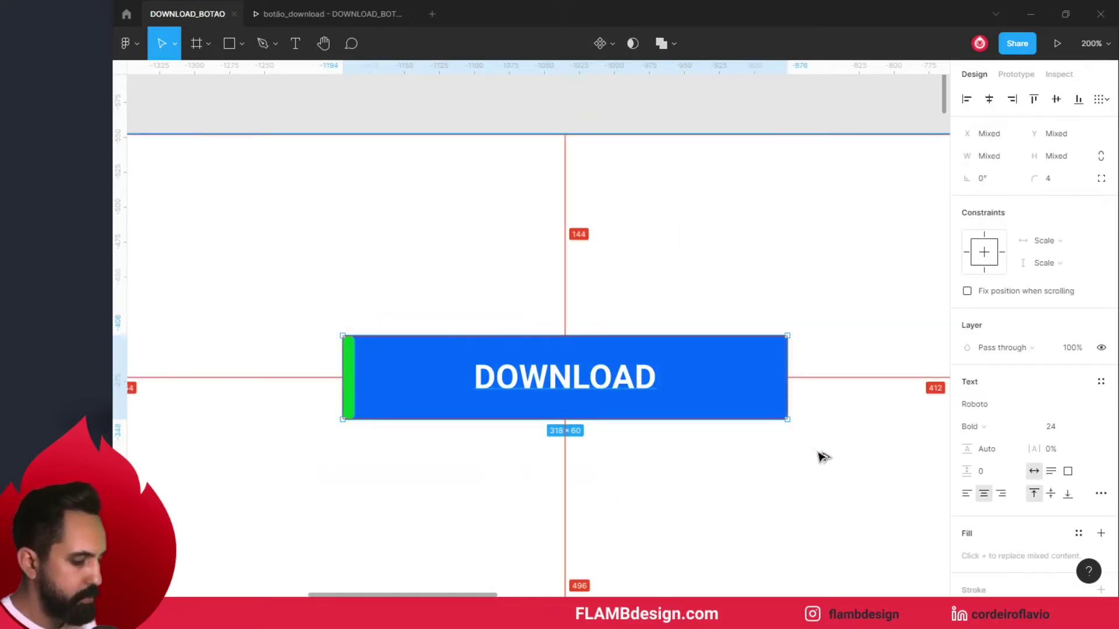
{"action": "key", "text": "ctrl+alt+k"}
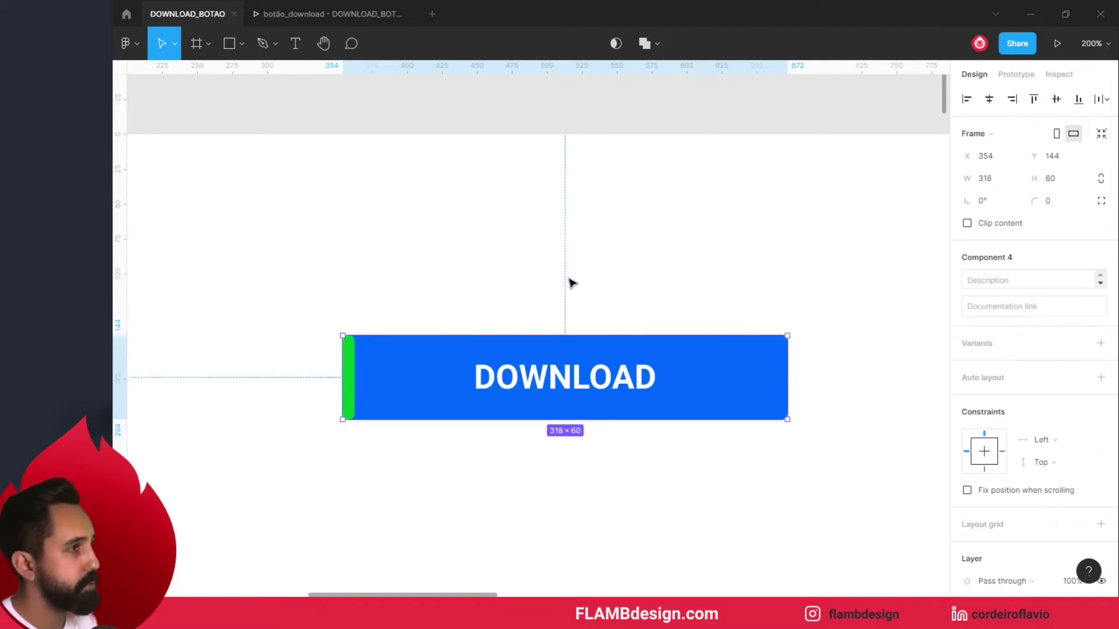
{"action": "left_click_drag", "start_coordinate": [490, 370], "coordinate": [505, 300]}
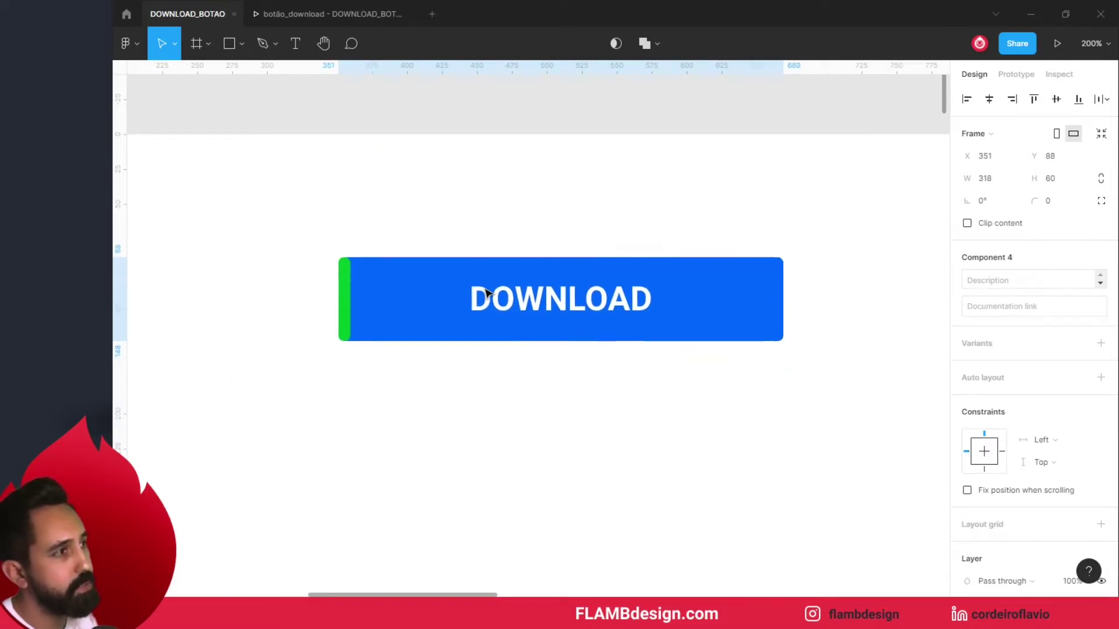
Add a second variant and shorten its blue bar to 318 × 28.
{"action": "left_click", "coordinate": [1100, 343]}
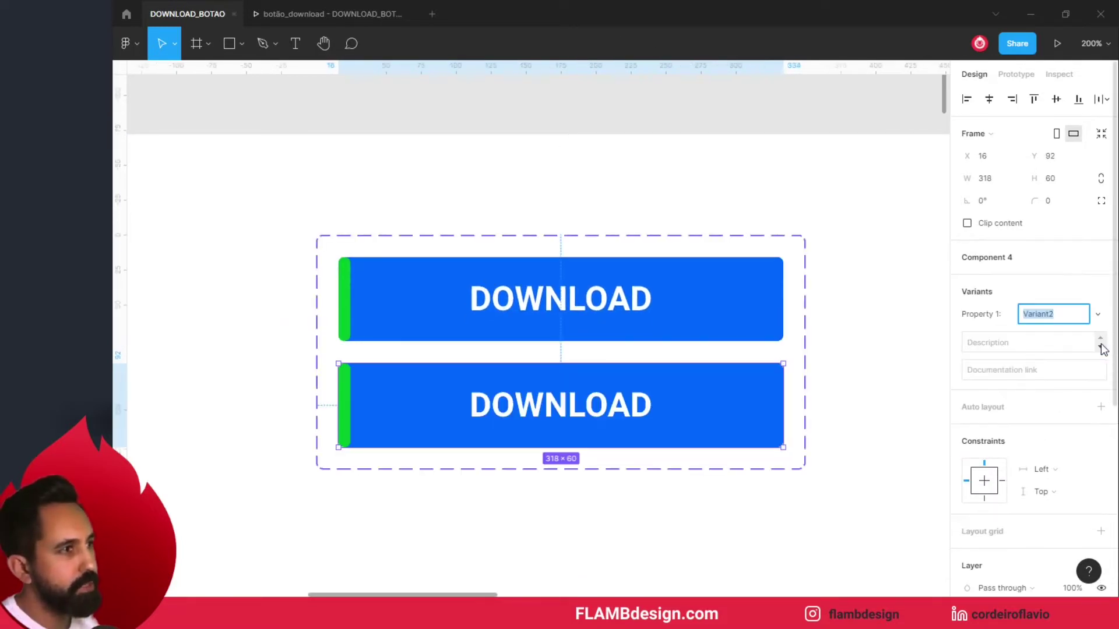
{"action": "mouse_move", "coordinate": [654, 389]}
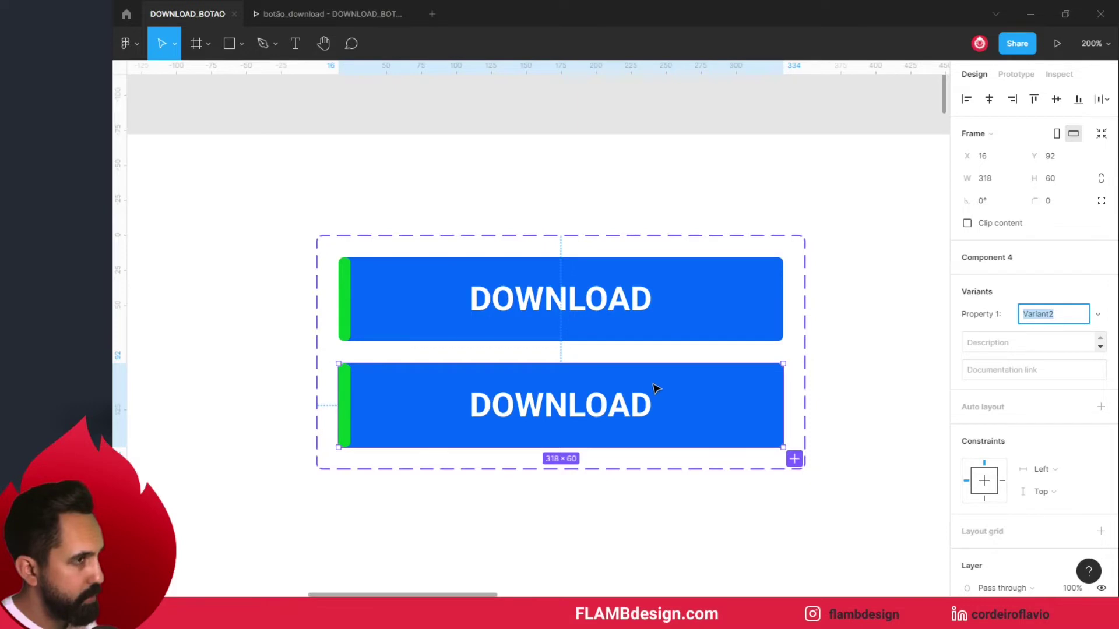
{"action": "double_click", "coordinate": [657, 385]}
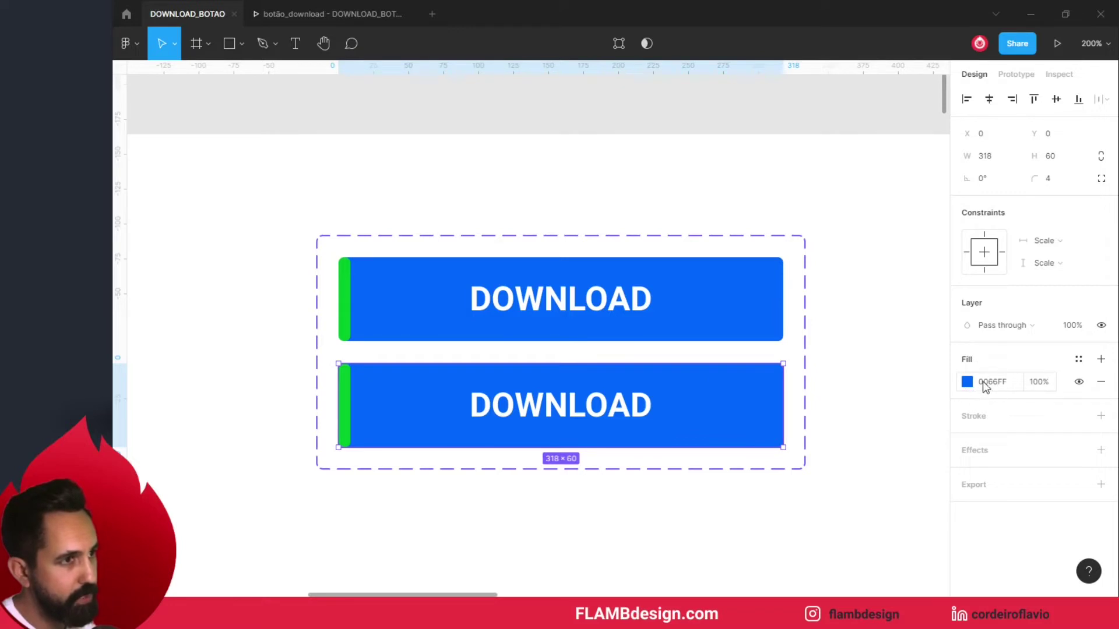
{"action": "mouse_move", "coordinate": [641, 363]}
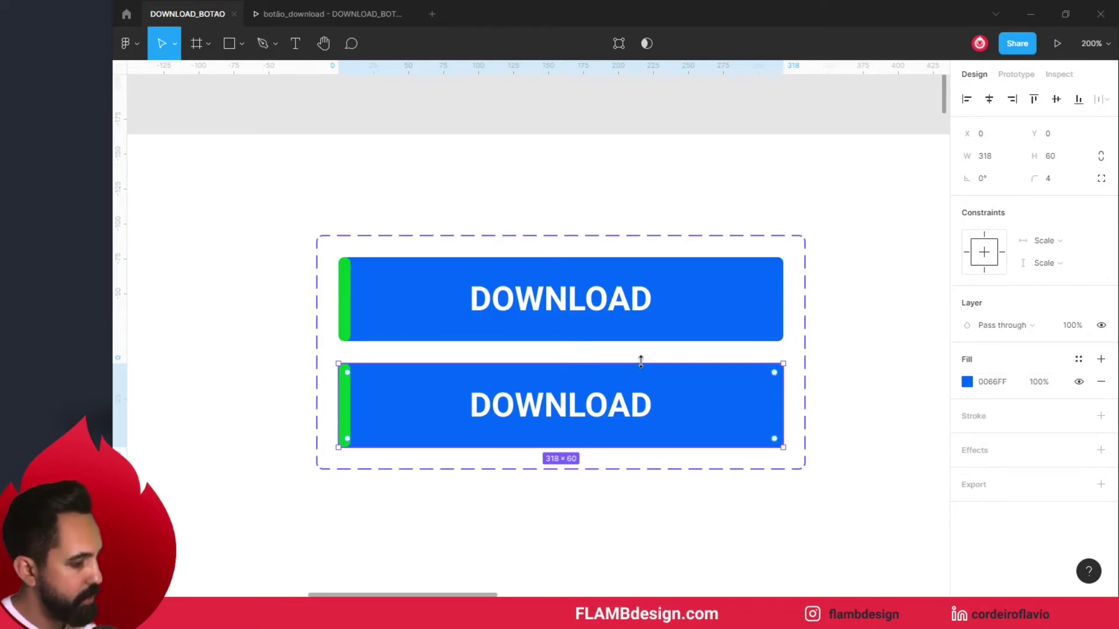
{"action": "left_click_drag", "start_coordinate": [641, 363], "coordinate": [653, 380]}
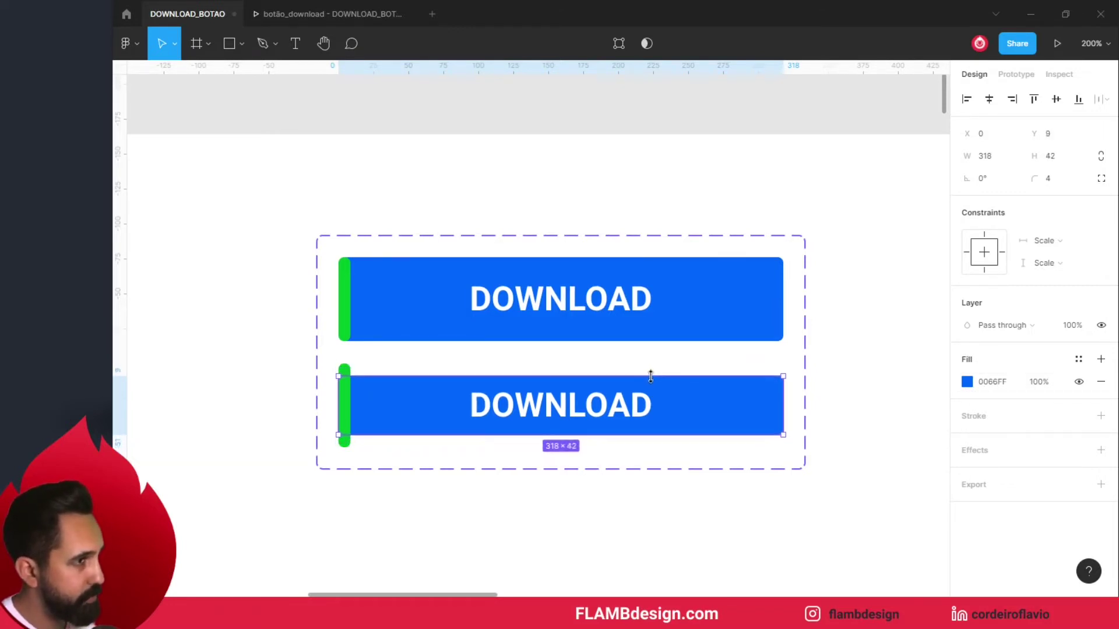
{"action": "left_click_drag", "start_coordinate": [654, 380], "coordinate": [656, 382]}
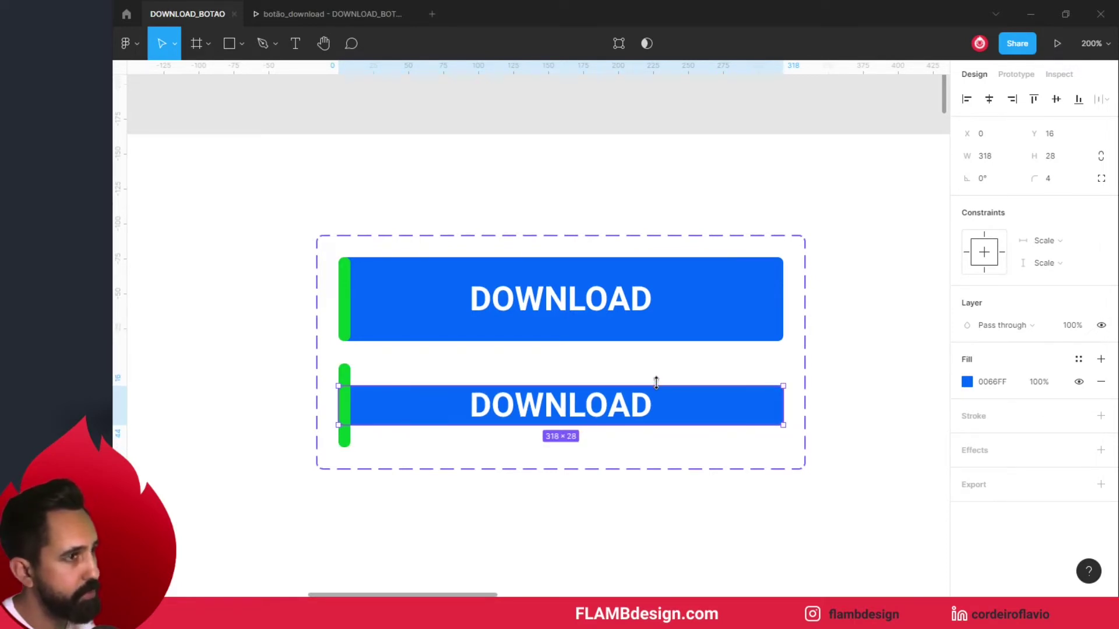
Shorten the second variant's green strip to 28 px and hide its DOWNLOAD label.
{"action": "left_click", "coordinate": [348, 377]}
{"action": "left_click_drag", "start_coordinate": [342, 360], "coordinate": [343, 386]}
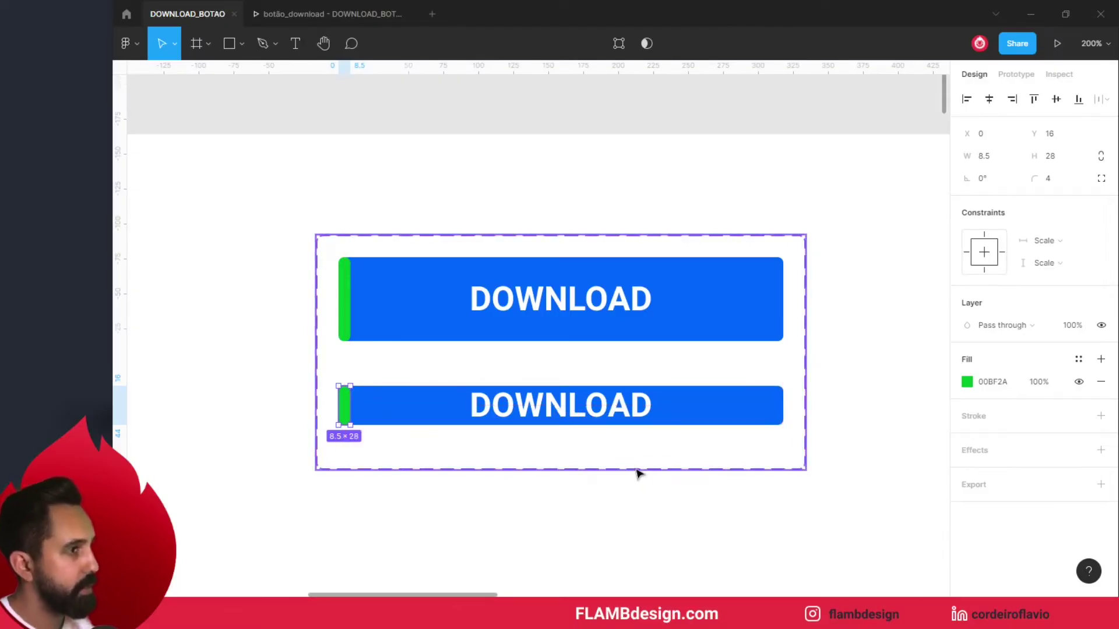
{"action": "left_click", "coordinate": [639, 408]}
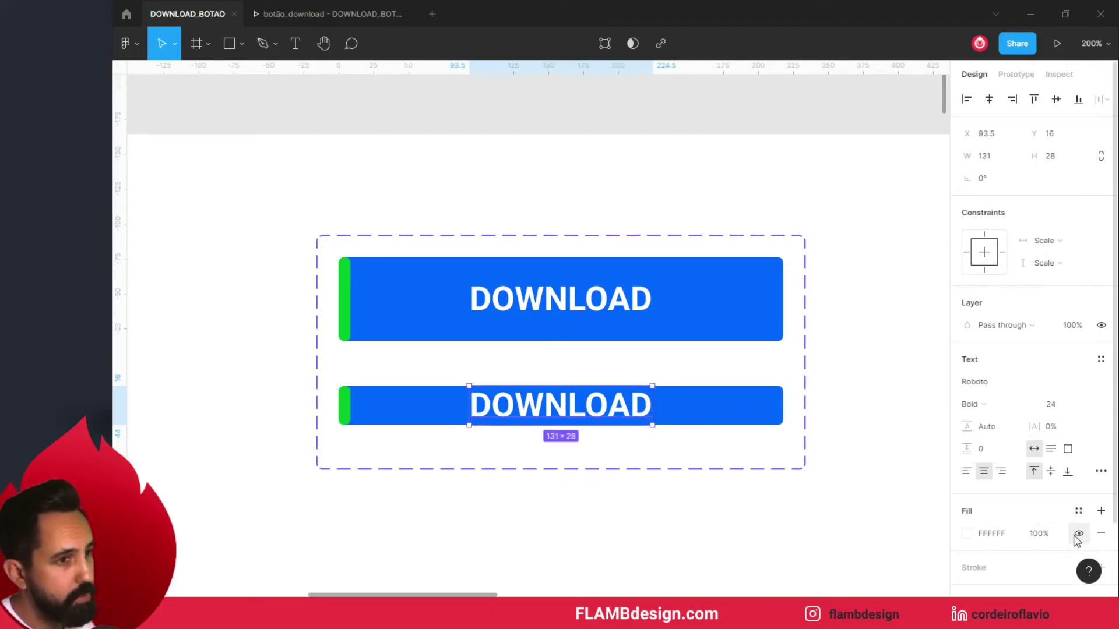
{"action": "left_click", "coordinate": [1079, 534]}
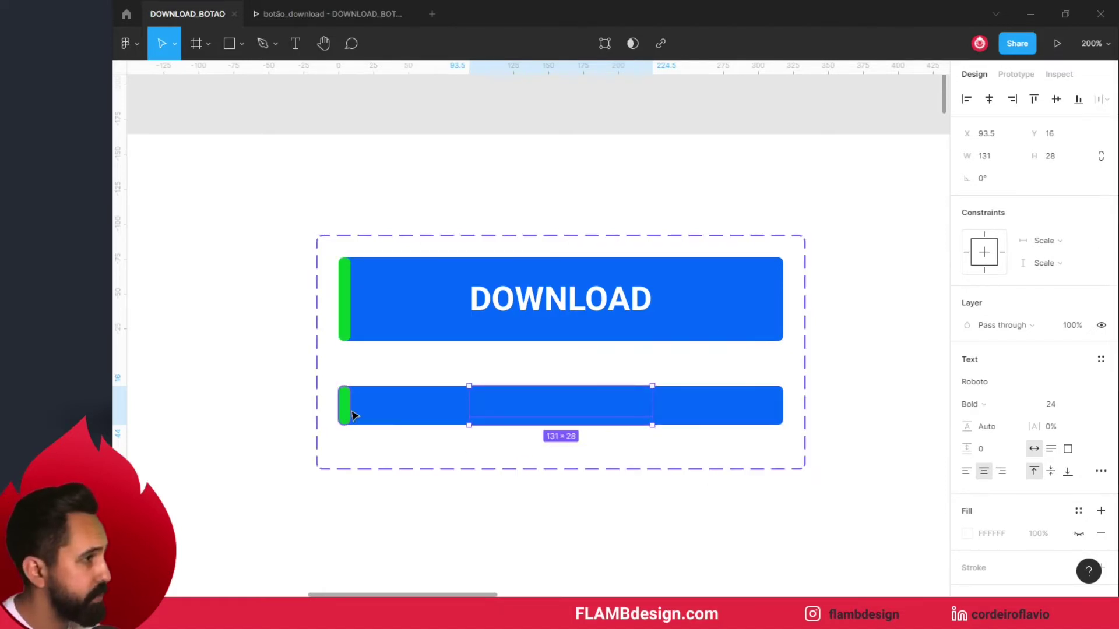
Hide the green strip's fill on the top DOWNLOAD button.
{"action": "left_click", "coordinate": [349, 303]}
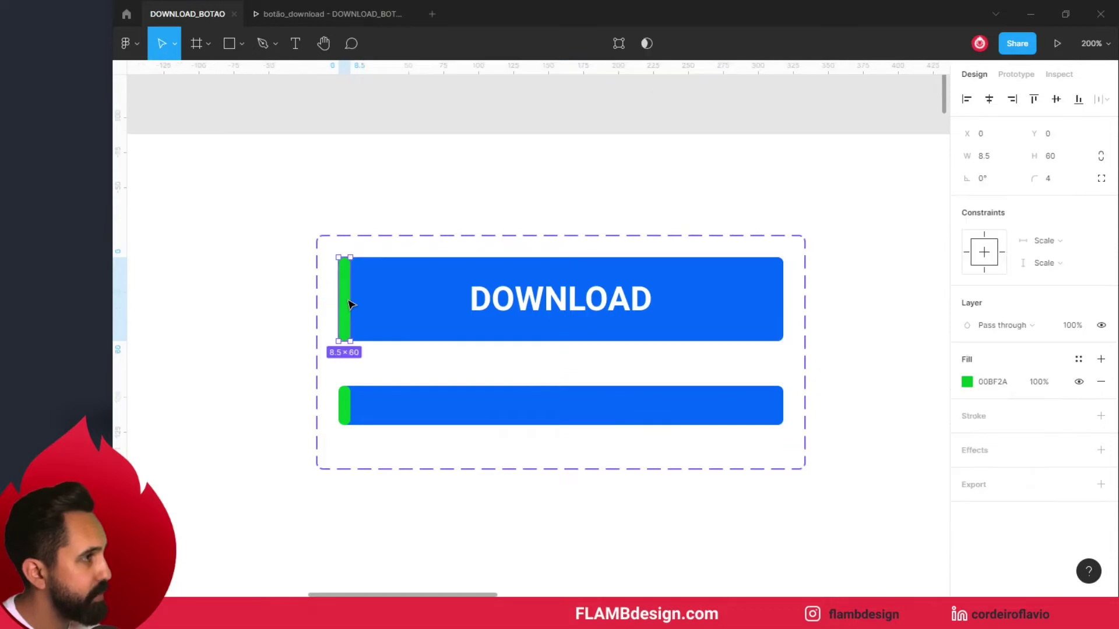
{"action": "left_click", "coordinate": [1079, 382]}
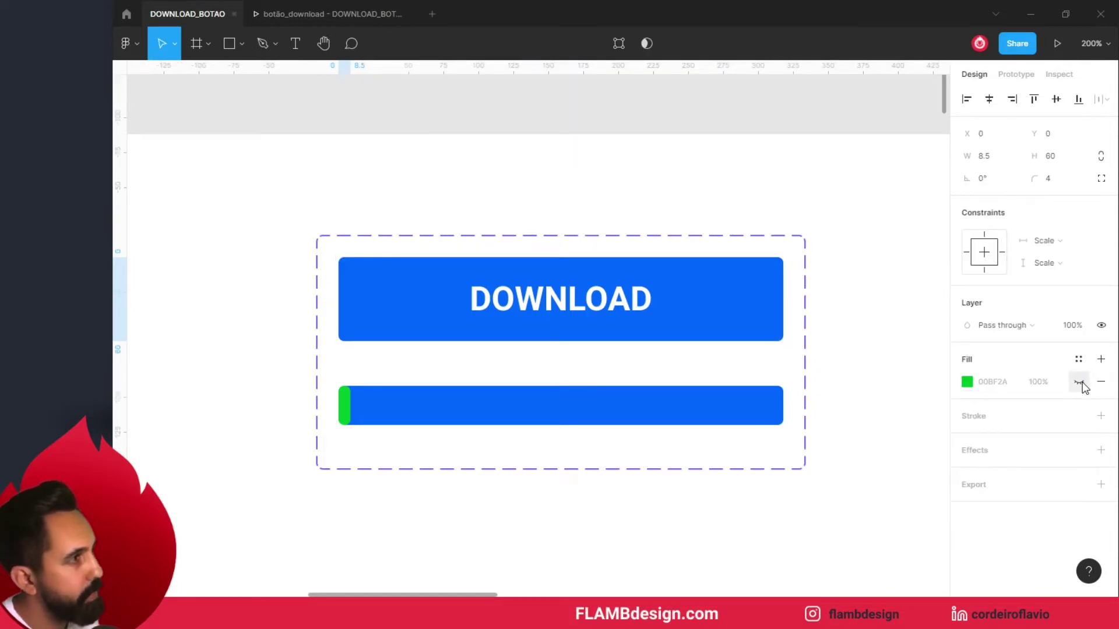
{"action": "left_click", "coordinate": [504, 415]}
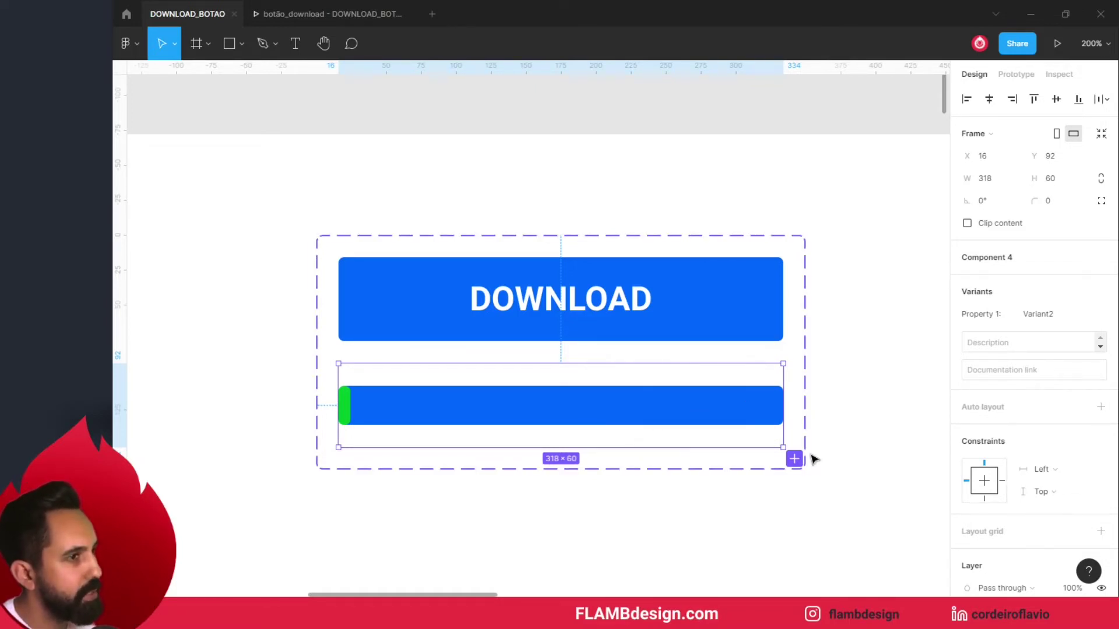
Add Variant3 and stretch its green strip across the full 318 px bar width.
{"action": "left_click", "coordinate": [794, 460]}
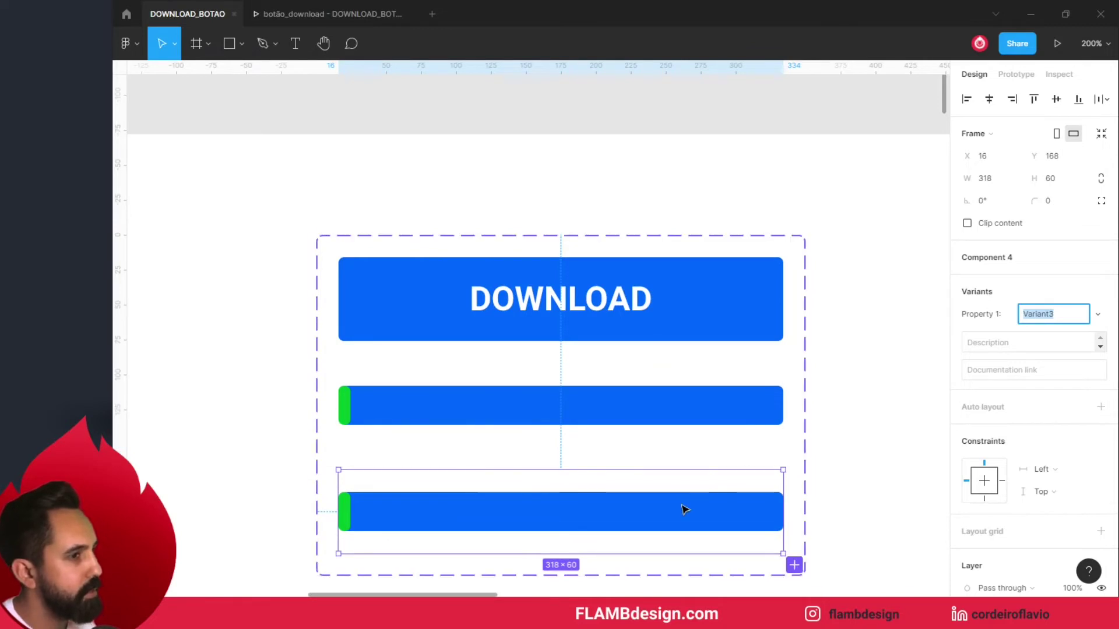
{"action": "scroll", "coordinate": [524, 501], "scroll_direction": "down", "scroll_amount": 1}
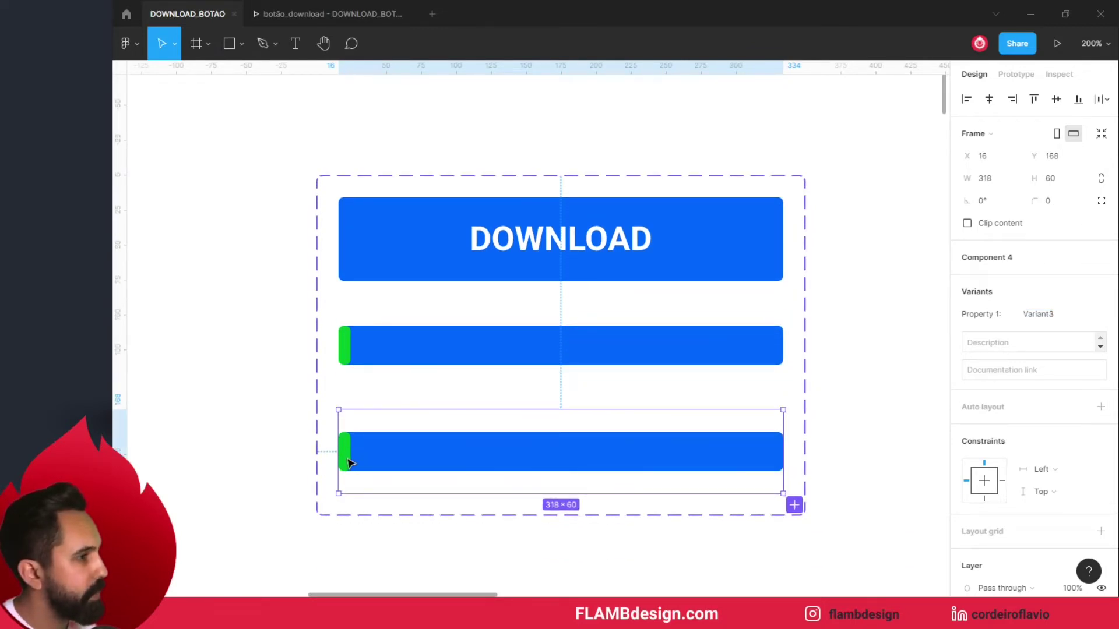
{"action": "left_click", "coordinate": [348, 462]}
{"action": "left_click_drag", "start_coordinate": [354, 454], "coordinate": [783, 472]}
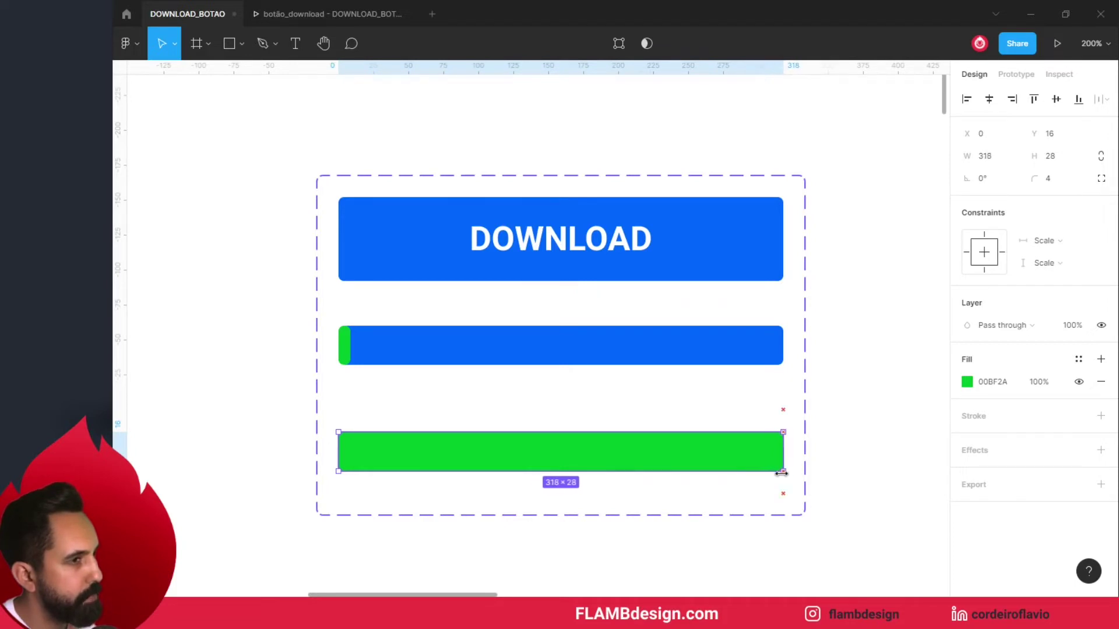
{"action": "left_click", "coordinate": [875, 471]}
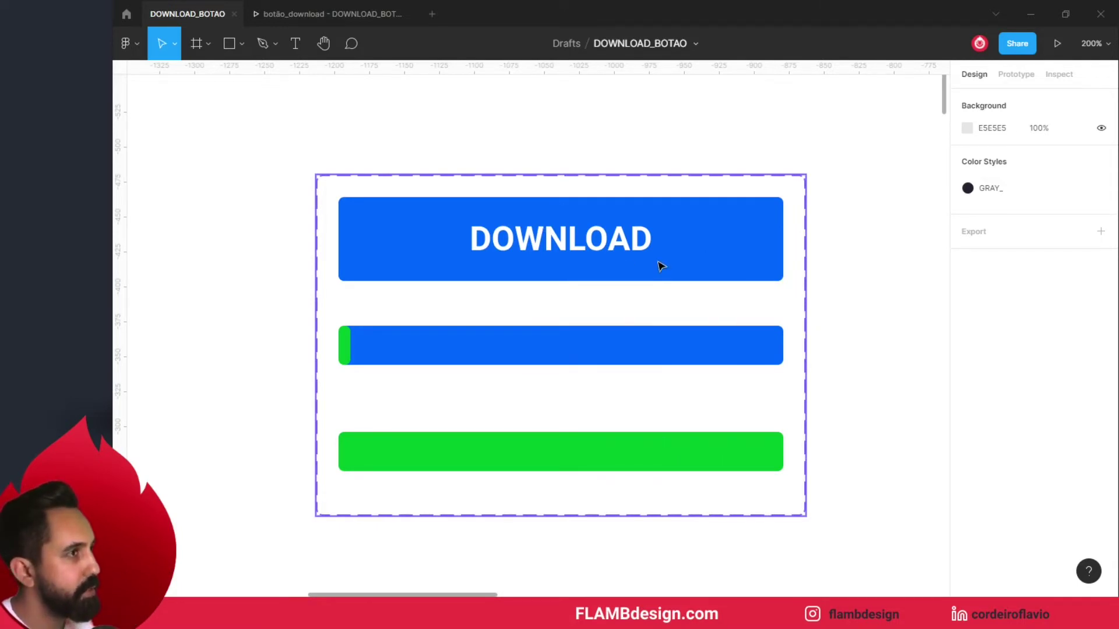
{"action": "left_click", "coordinate": [684, 256]}
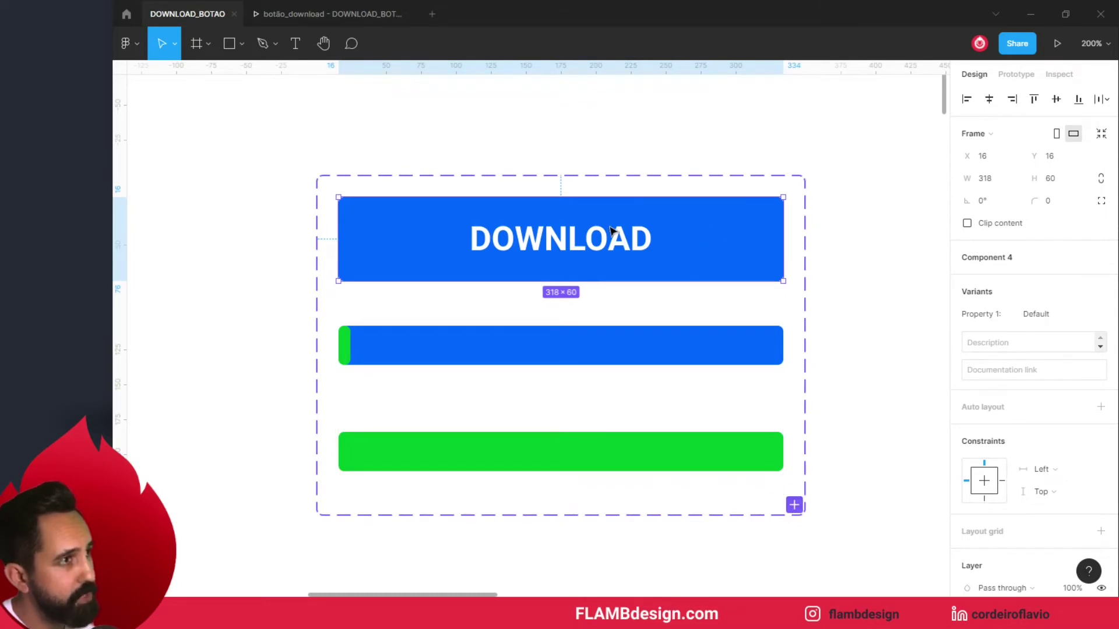
Add a fourth variant and fill its background with the full bar's green.
{"action": "left_click", "coordinate": [794, 505]}
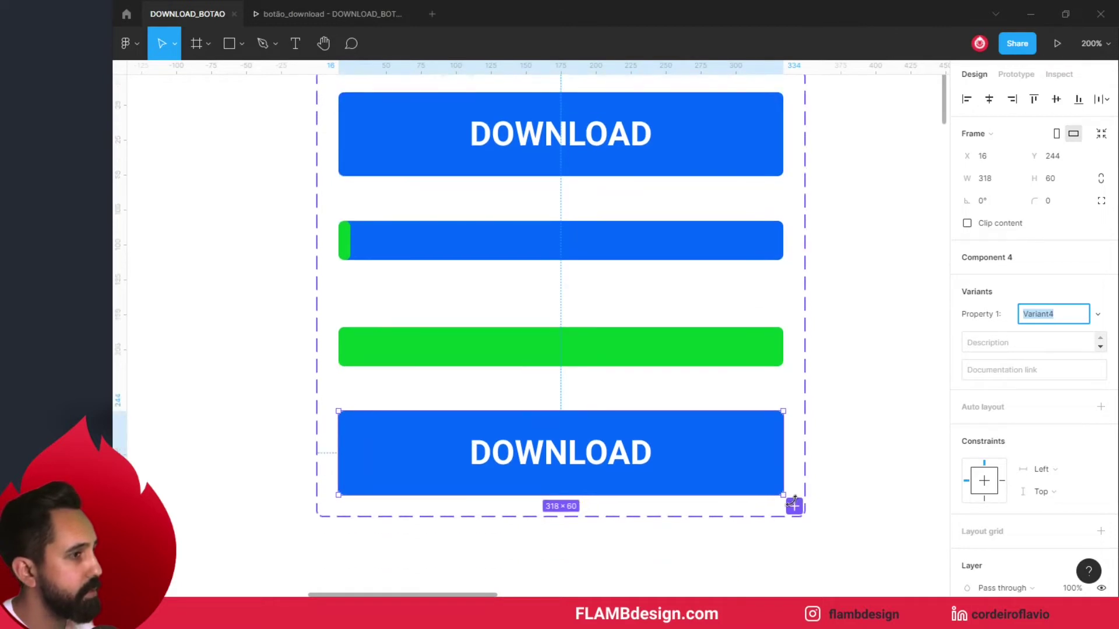
{"action": "left_click", "coordinate": [752, 433]}
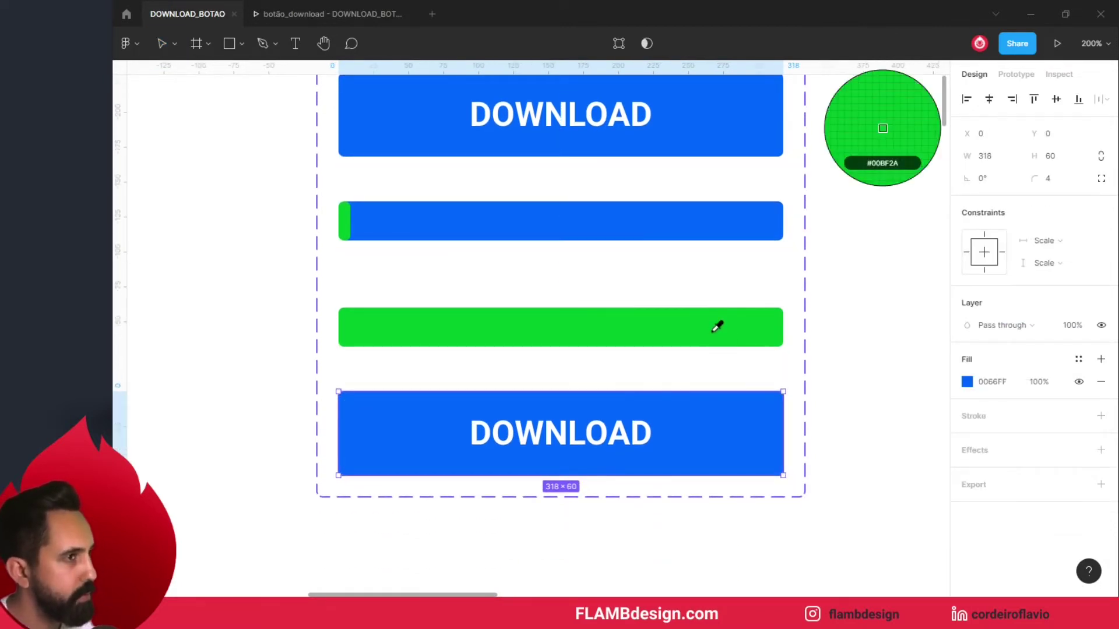
{"action": "left_click", "coordinate": [716, 324]}
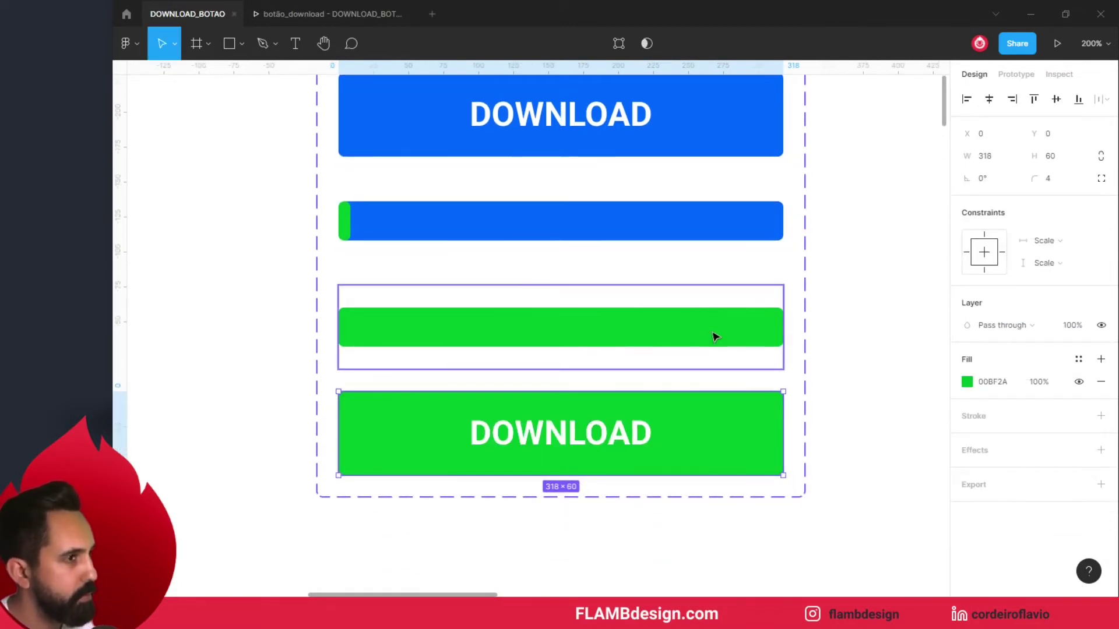
{"action": "left_click", "coordinate": [638, 434]}
{"action": "left_click", "coordinate": [853, 422]}
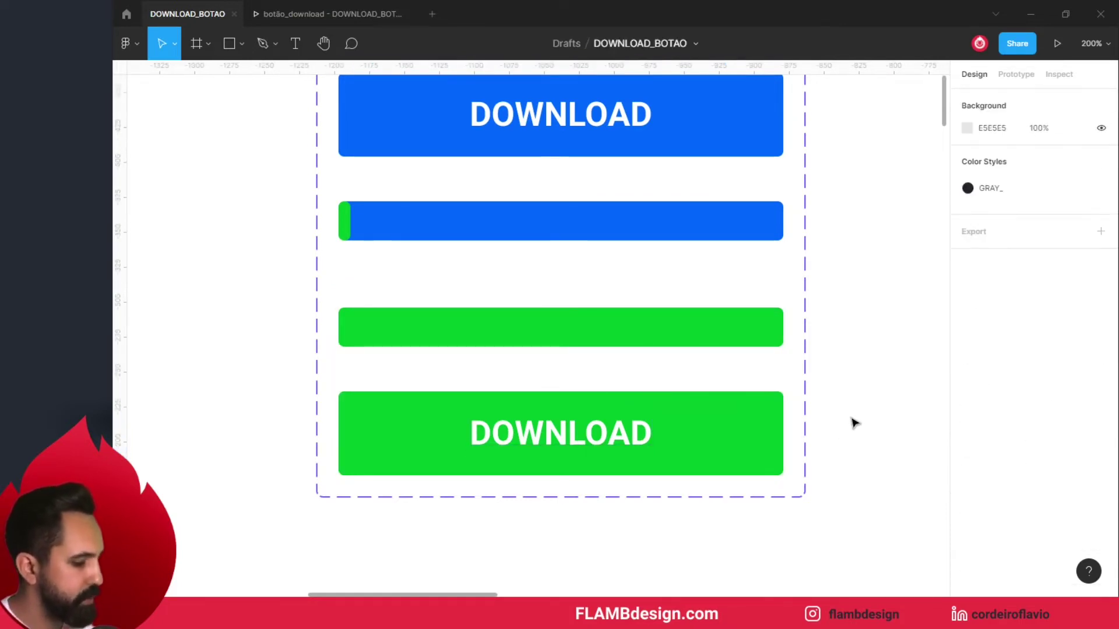
{"action": "key", "text": "minus"}
{"action": "key", "text": "minus"}
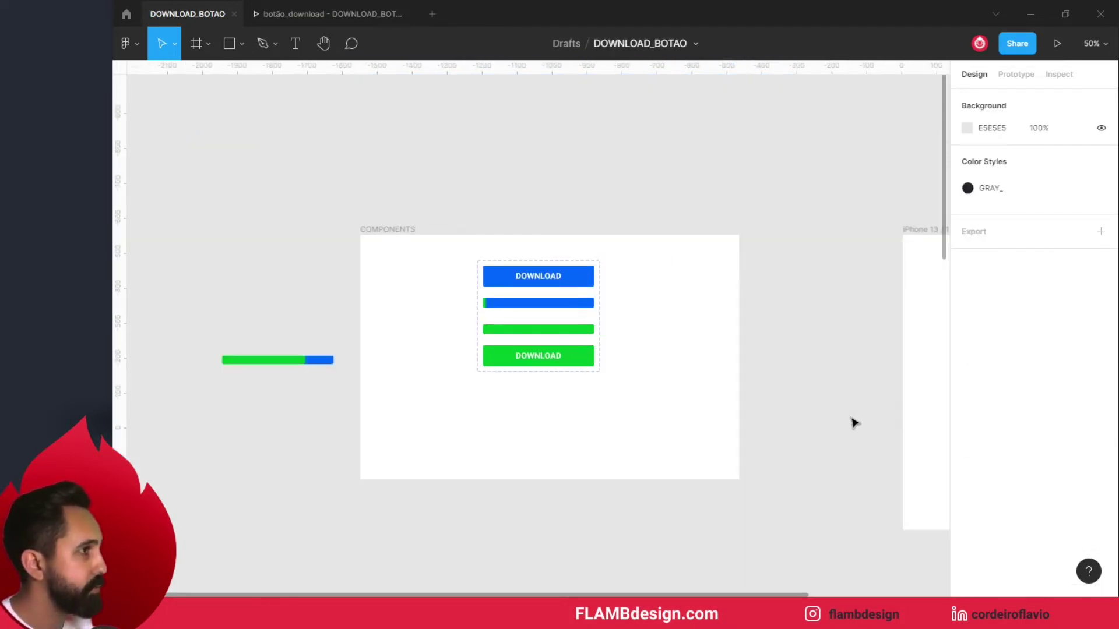
{"action": "key", "text": "minus"}
{"action": "key", "text": "plus"}
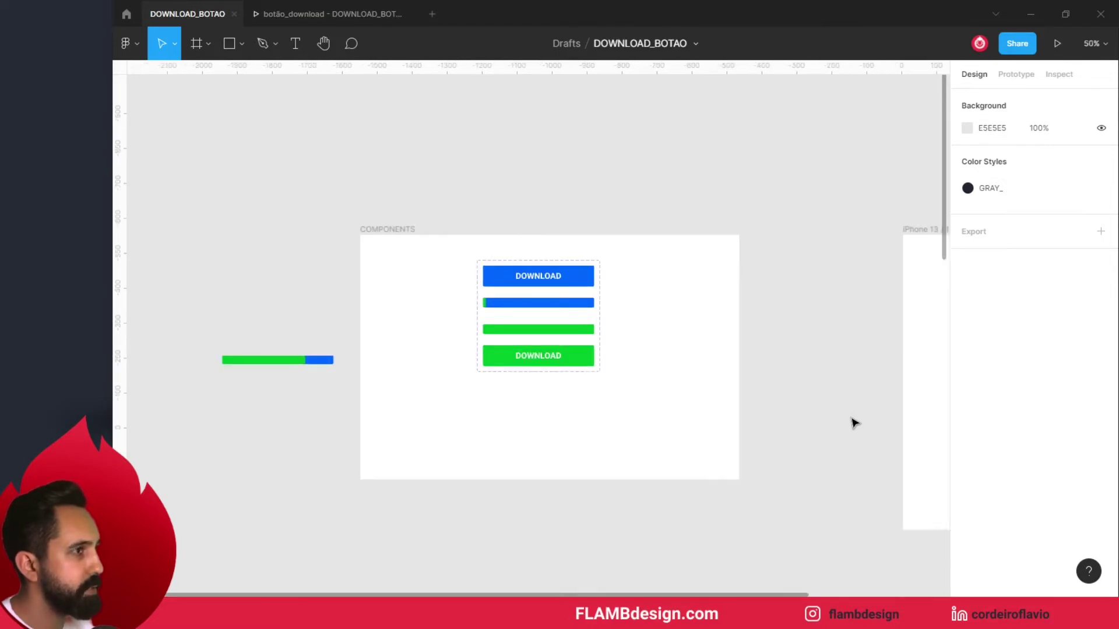
{"action": "key", "text": "plus"}
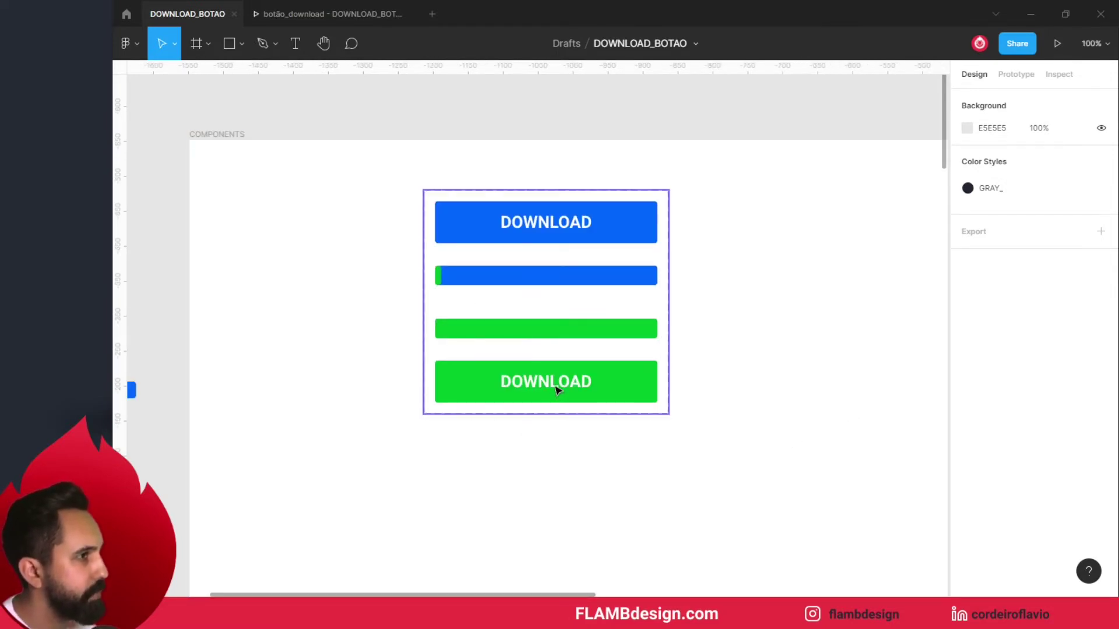
Change the green fourth variant's label from DOWNLOAD to PRONTO.
{"action": "left_click", "coordinate": [557, 390]}
{"action": "left_click", "coordinate": [556, 390]}
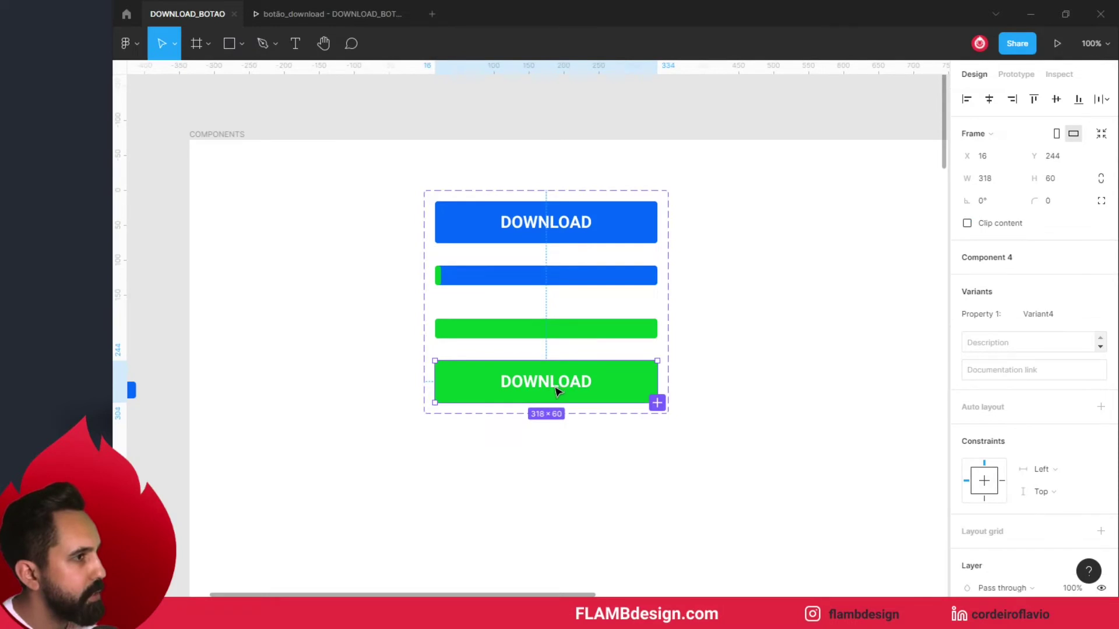
{"action": "double_click", "coordinate": [574, 388]}
{"action": "double_click", "coordinate": [581, 383]}
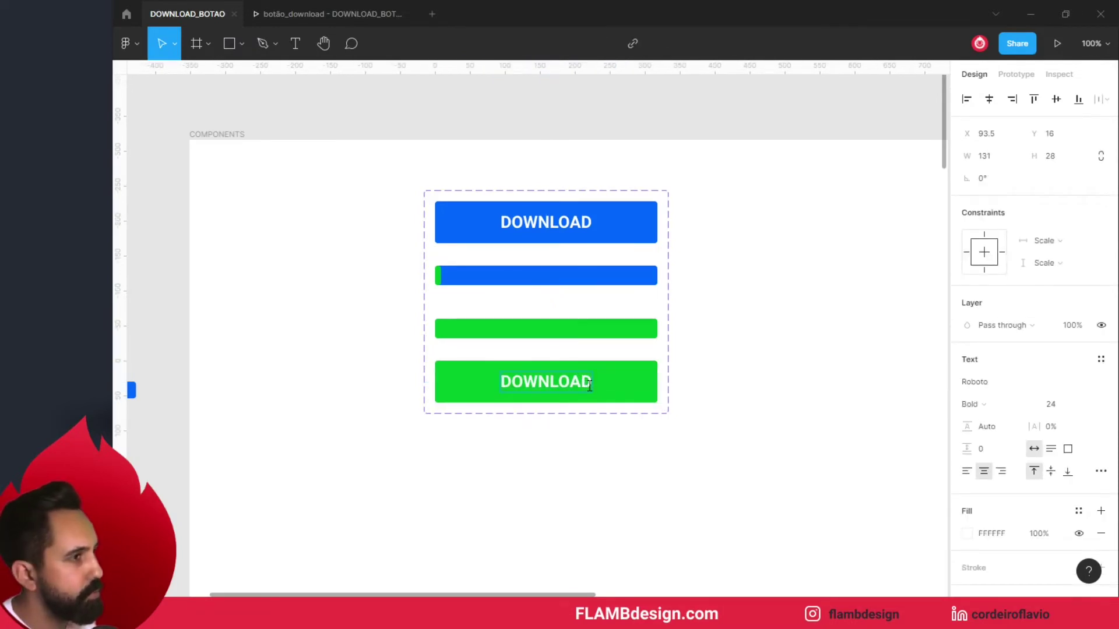
{"action": "key", "text": "BackSpace"}
{"action": "key", "text": "BackSpace"}
{"action": "key", "text": "BackSpace"}
{"action": "key", "text": "BackSpace"}
{"action": "key", "text": "BackSpace"}
{"action": "key", "text": "BackSpace"}
{"action": "key", "text": "BackSpace"}
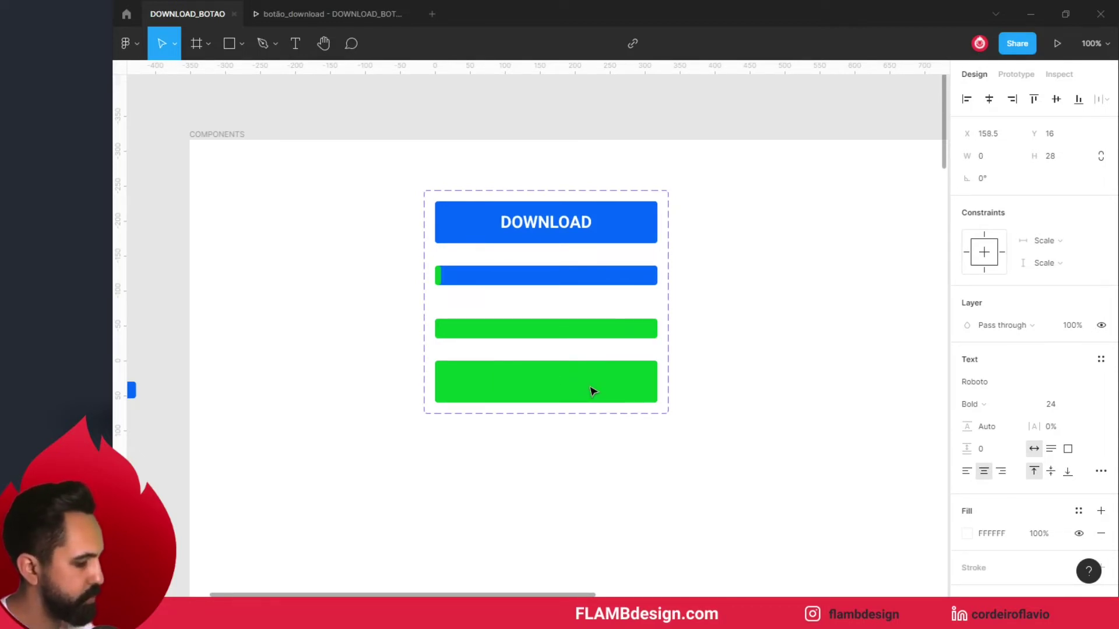
{"action": "type", "text": "PRO"}
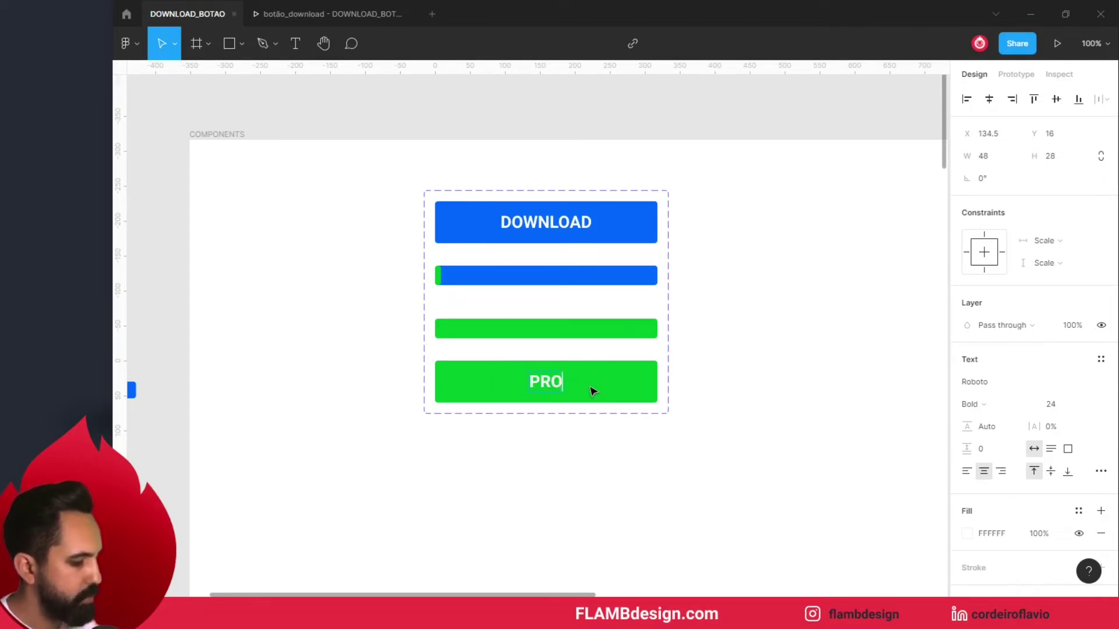
{"action": "type", "text": "NTO"}
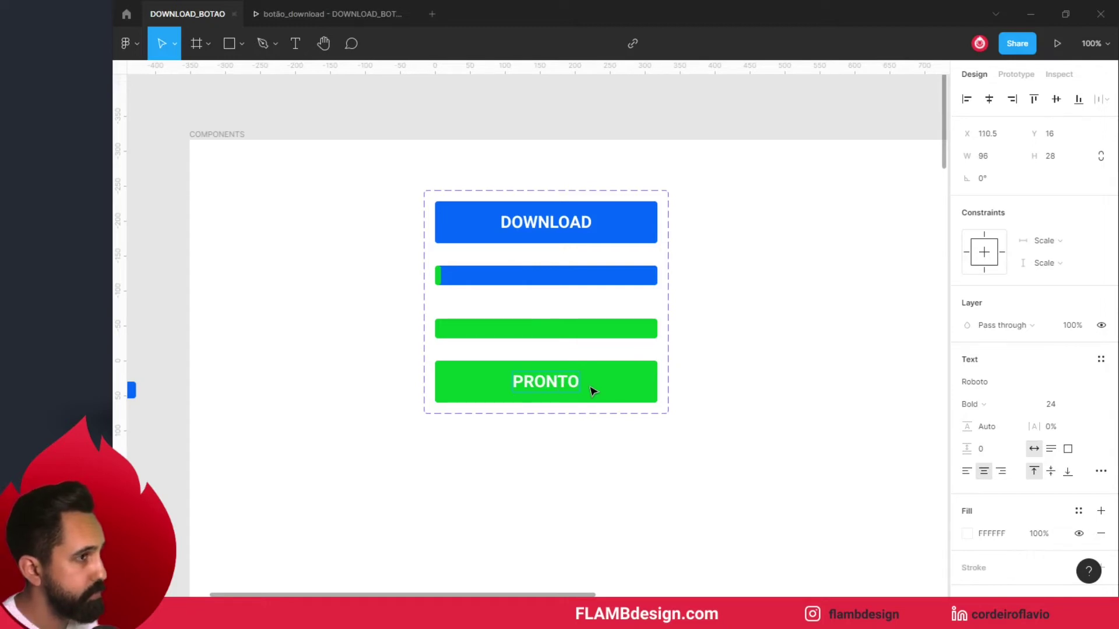
{"action": "key", "text": "Escape"}
{"action": "key", "text": "Escape"}
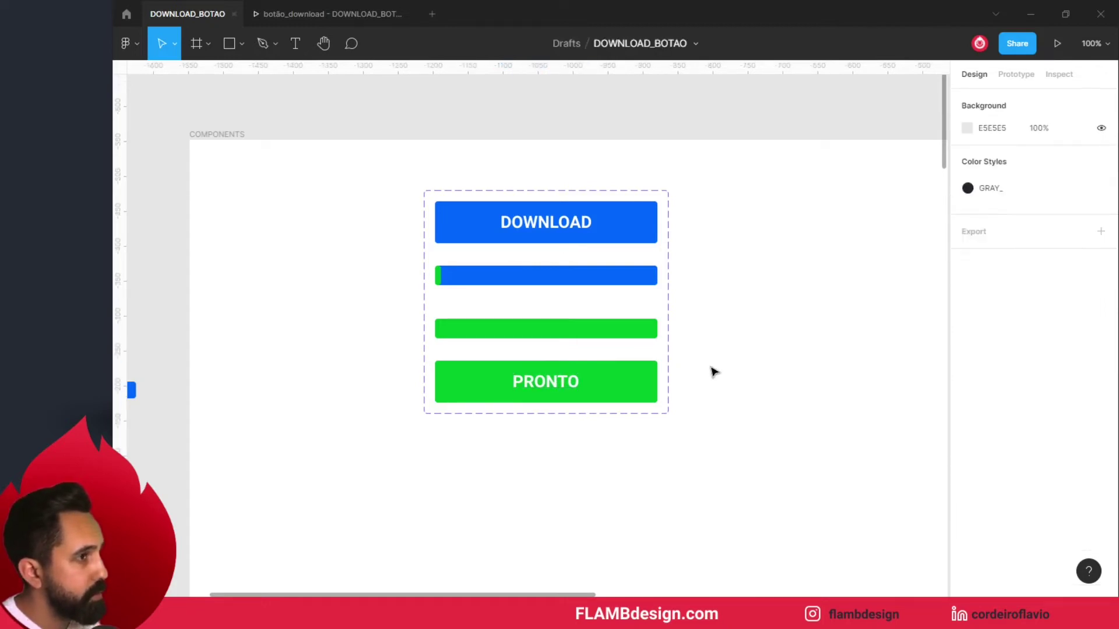
Review the four-variant component set and switch to Prototype settings.
{"action": "scroll", "coordinate": [713, 371], "scroll_direction": "up", "scroll_amount": 1}
{"action": "key", "text": "minus"}
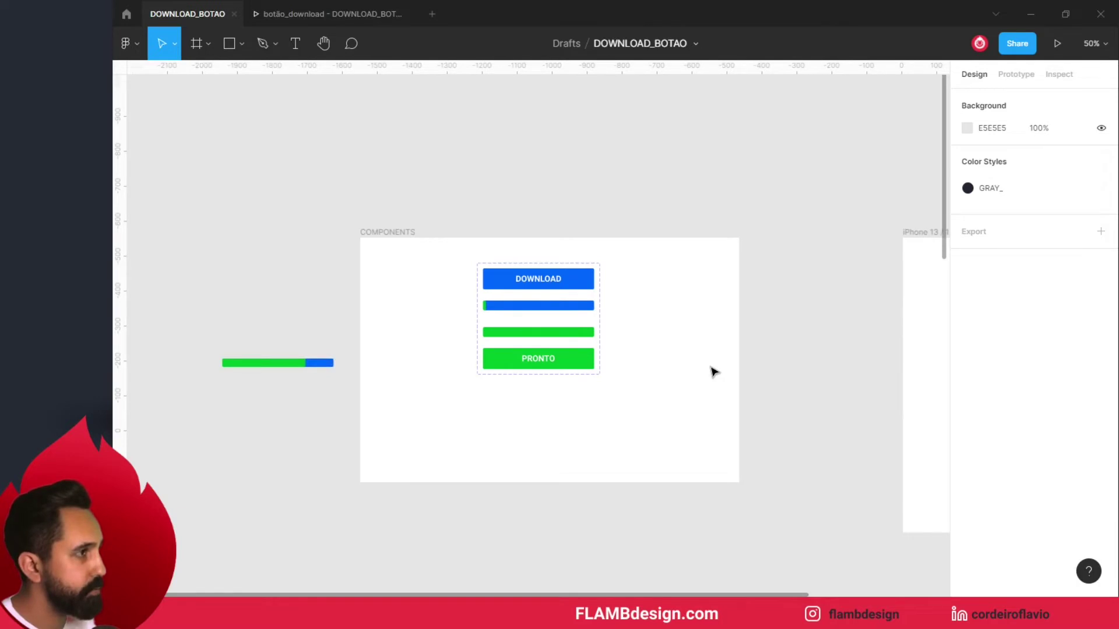
{"action": "key", "text": "minus"}
{"action": "key", "text": "plus"}
{"action": "key", "text": "plus"}
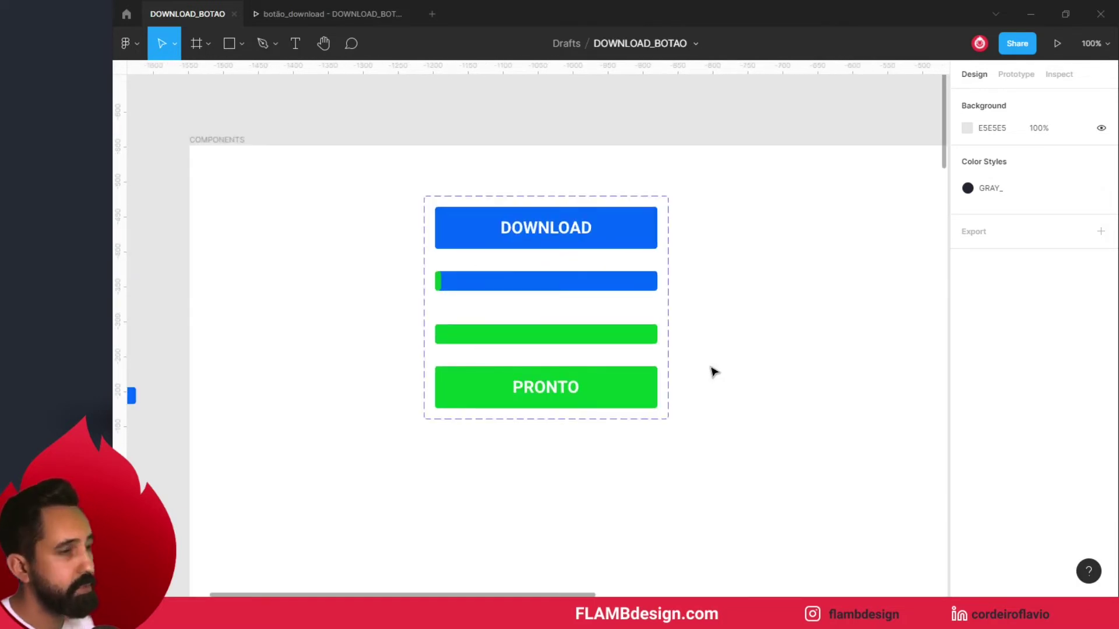
{"action": "scroll", "coordinate": [714, 372], "scroll_direction": "up", "scroll_amount": 5}
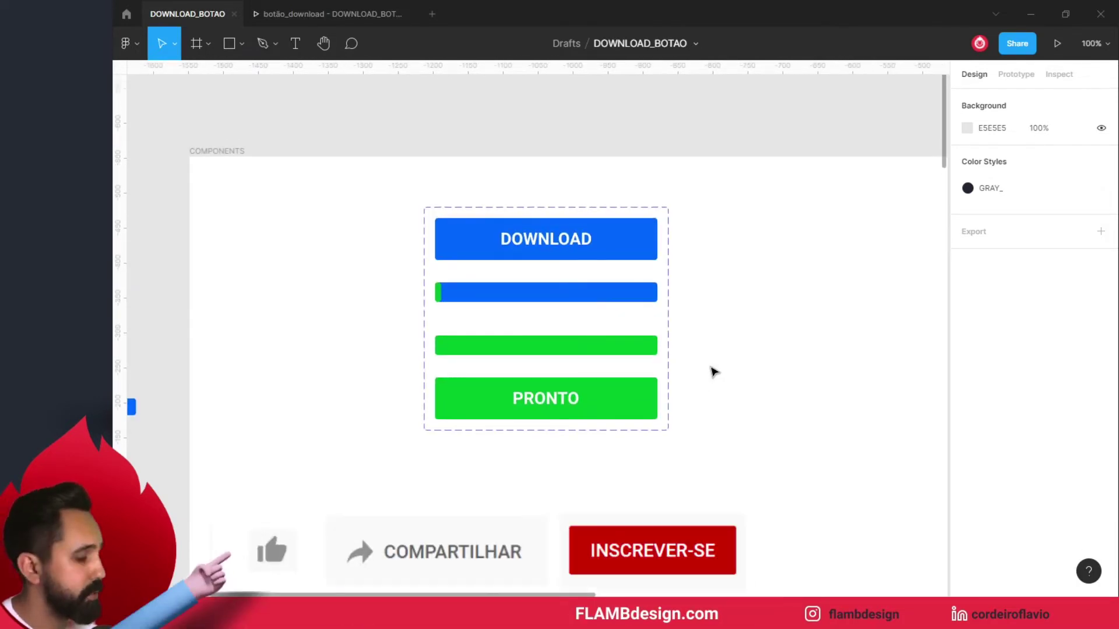
{"action": "left_click", "coordinate": [1028, 80]}
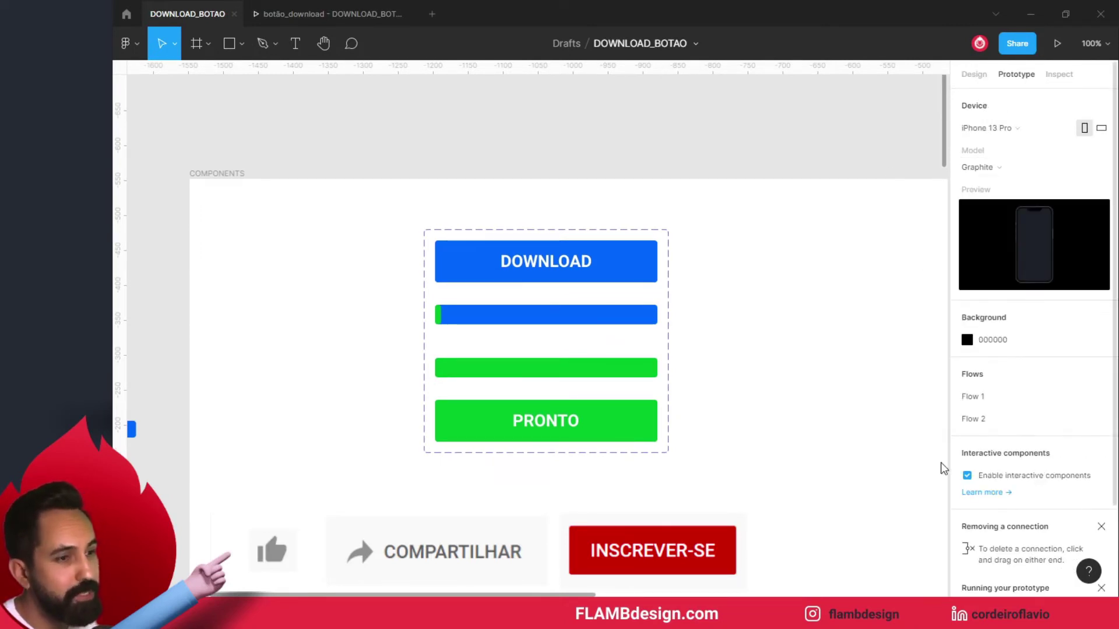
Link the DOWNLOAD variant on tap to Variant2 with a 300 ms Smart animate transition.
{"action": "left_click", "coordinate": [545, 266]}
{"action": "mouse_move", "coordinate": [762, 339]}
{"action": "left_mouse_down"}
{"action": "mouse_move", "coordinate": [787, 215]}
{"action": "mouse_move", "coordinate": [787, 257]}
{"action": "left_mouse_up"}
{"action": "left_click", "coordinate": [693, 195]}
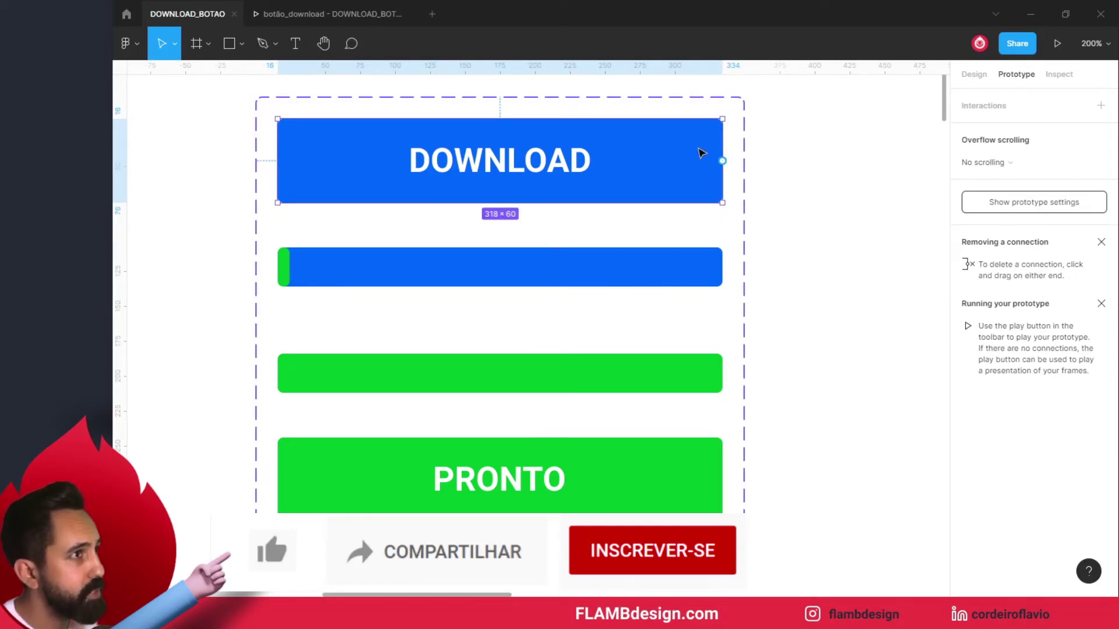
{"action": "left_click_drag", "start_coordinate": [722, 161], "coordinate": [624, 230]}
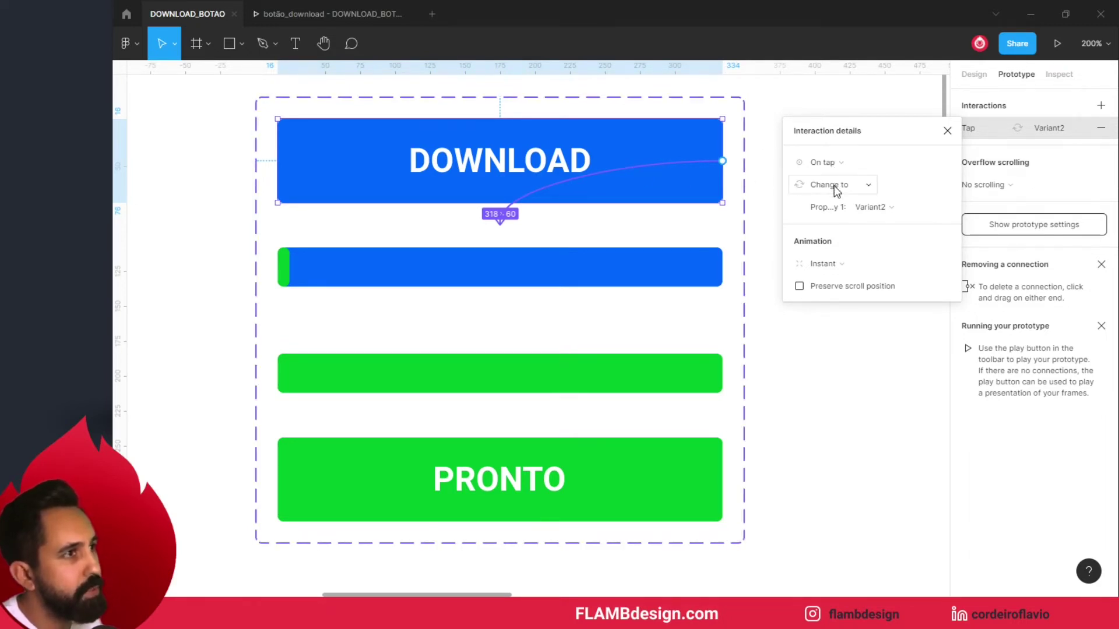
{"action": "left_click", "coordinate": [824, 272]}
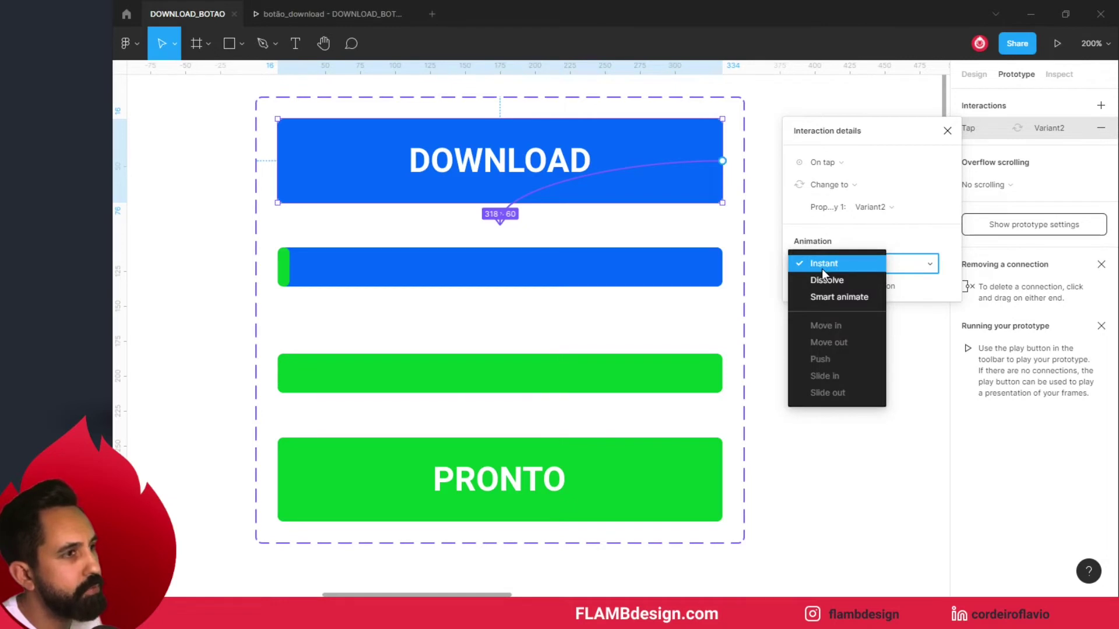
{"action": "left_click", "coordinate": [831, 298]}
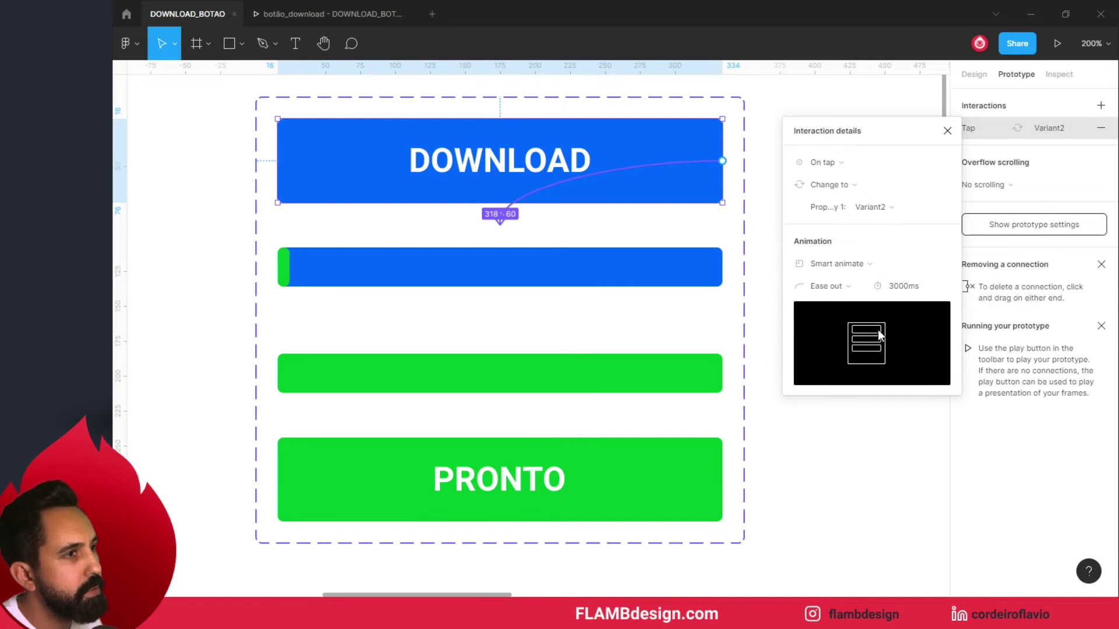
{"action": "left_click", "coordinate": [896, 296]}
{"action": "type", "text": "300"}
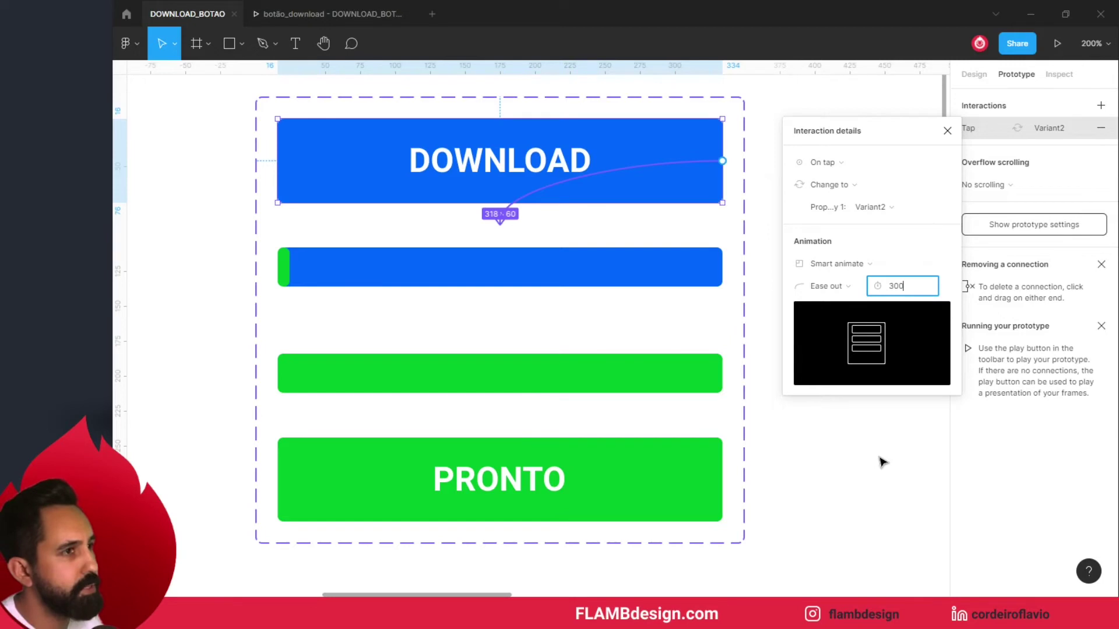
{"action": "key", "text": "Escape"}
{"action": "key", "text": "Escape"}
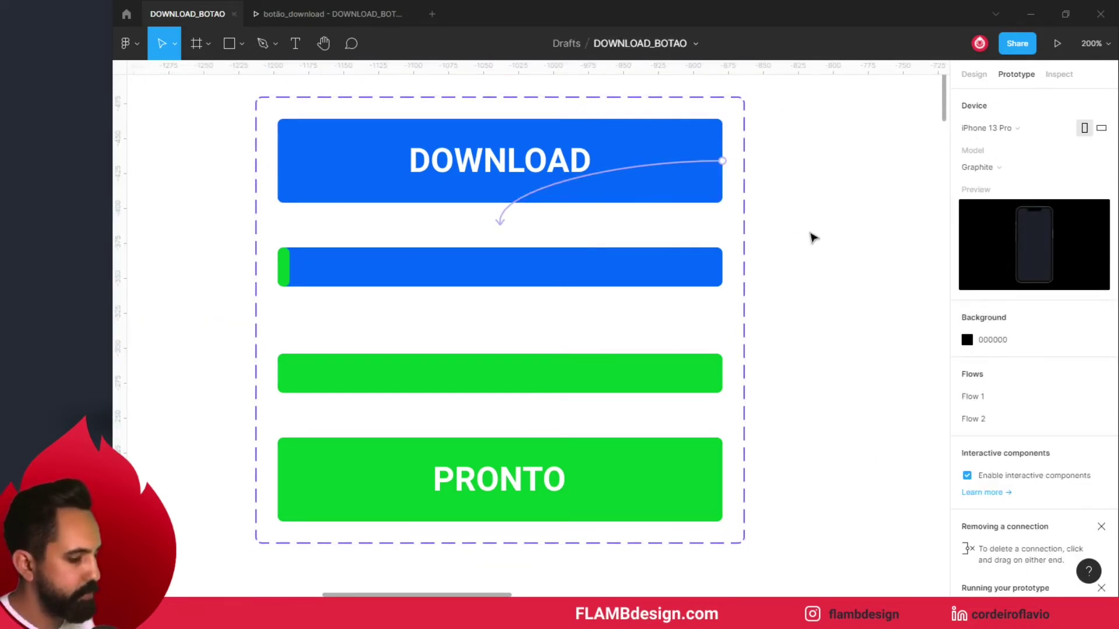
{"action": "key", "text": "minus"}
{"action": "key", "text": "minus"}
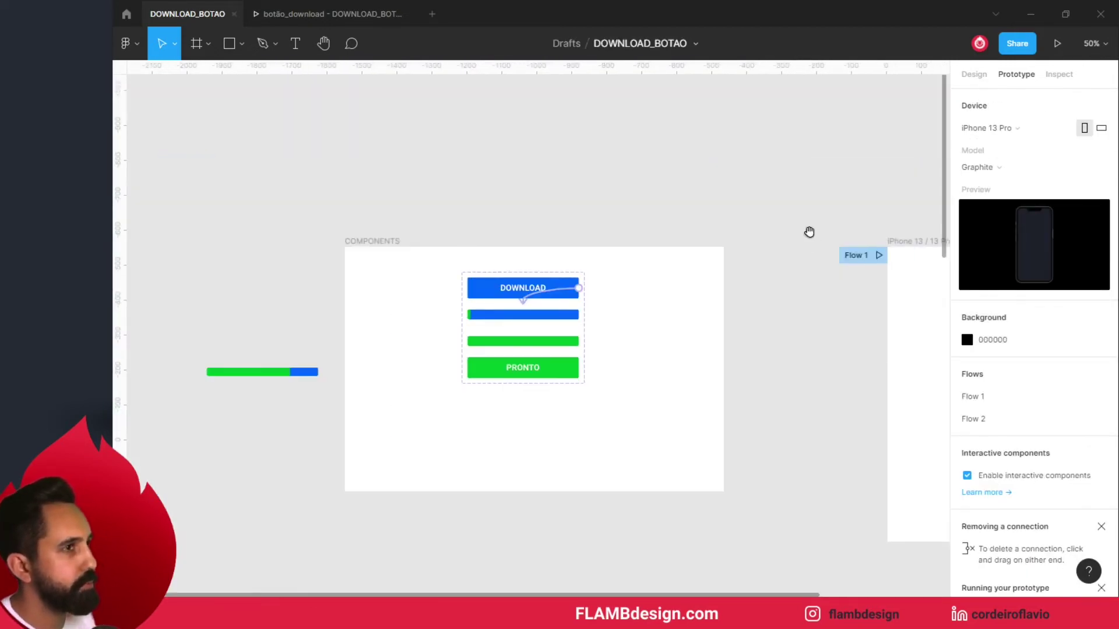
Place a DOWNLOAD button instance from Assets into the iPhone 13 Pro frame and play Flow 1.
{"action": "key", "text": "alt+2"}
{"action": "left_click", "coordinate": [371, 298]}
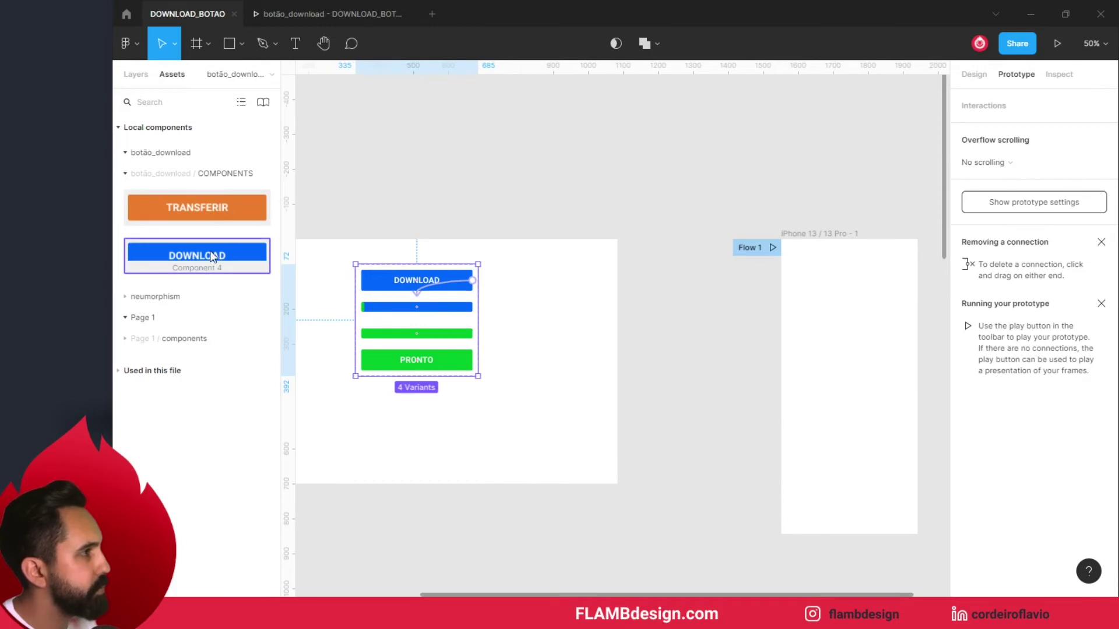
{"action": "left_click_drag", "start_coordinate": [211, 257], "coordinate": [865, 328]}
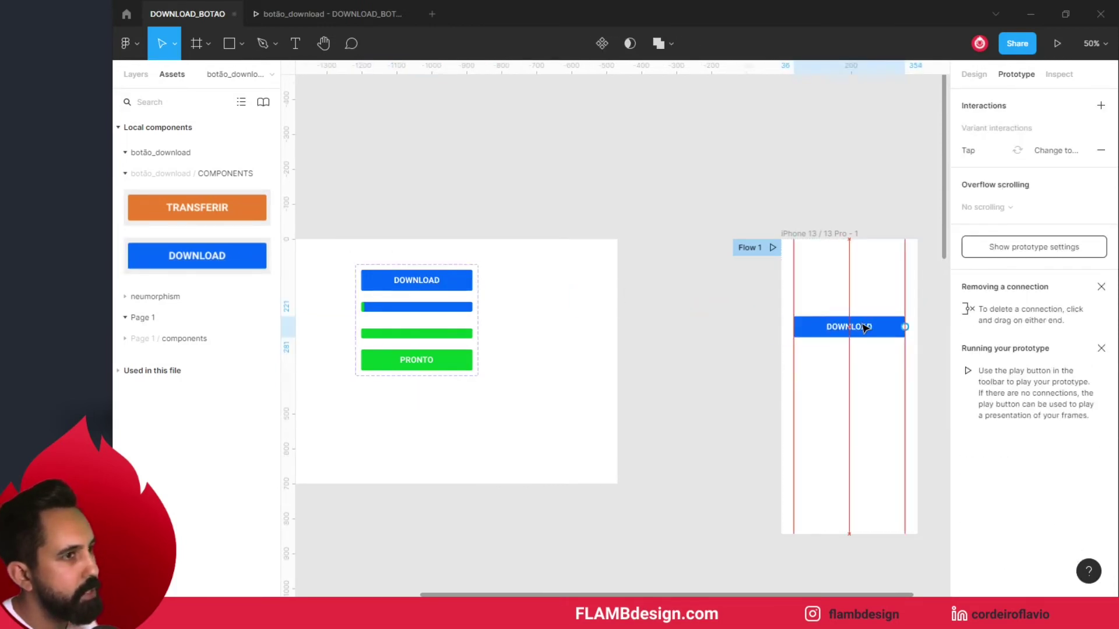
{"action": "left_click", "coordinate": [657, 207]}
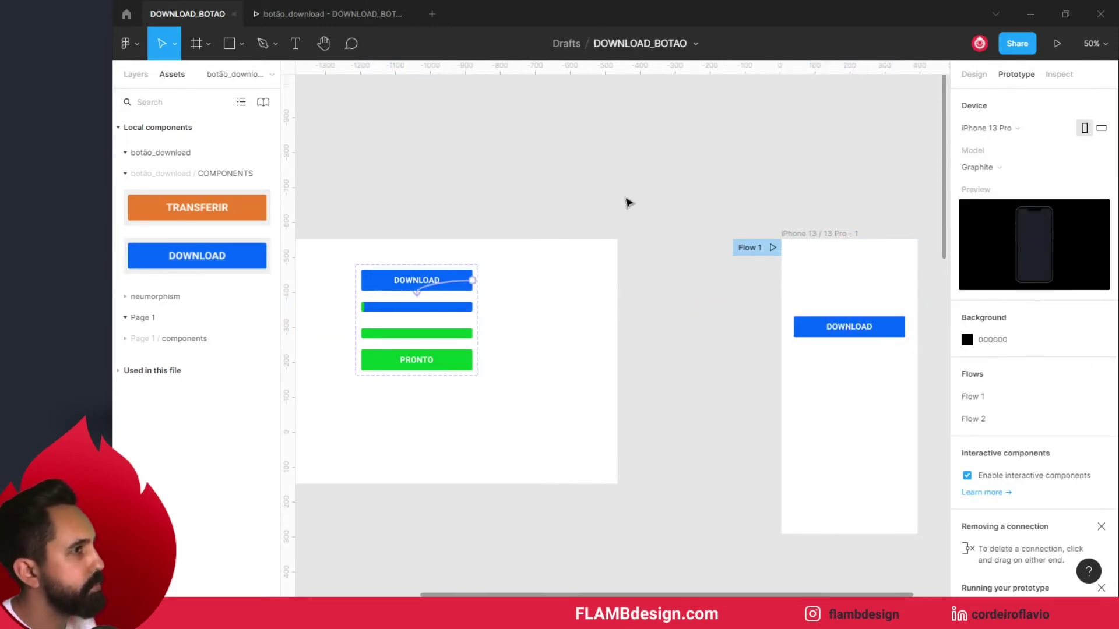
{"action": "left_click", "coordinate": [772, 248]}
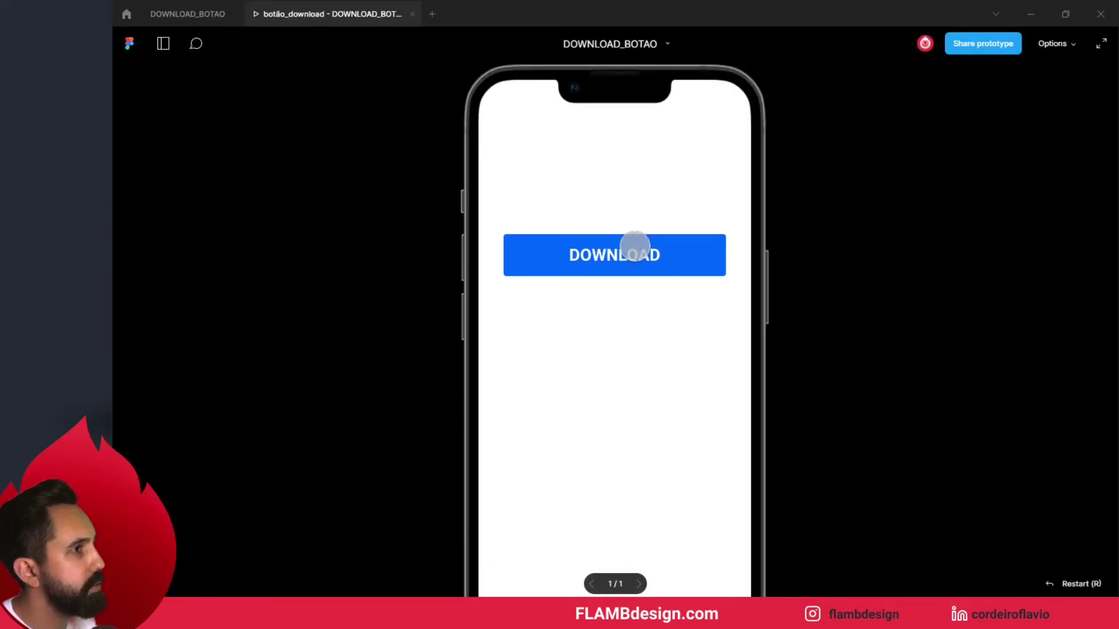
Tap DOWNLOAD three times to test the progress-bar transition, then return to DOWNLOAD_BOTAO.
{"action": "left_click", "coordinate": [636, 261]}
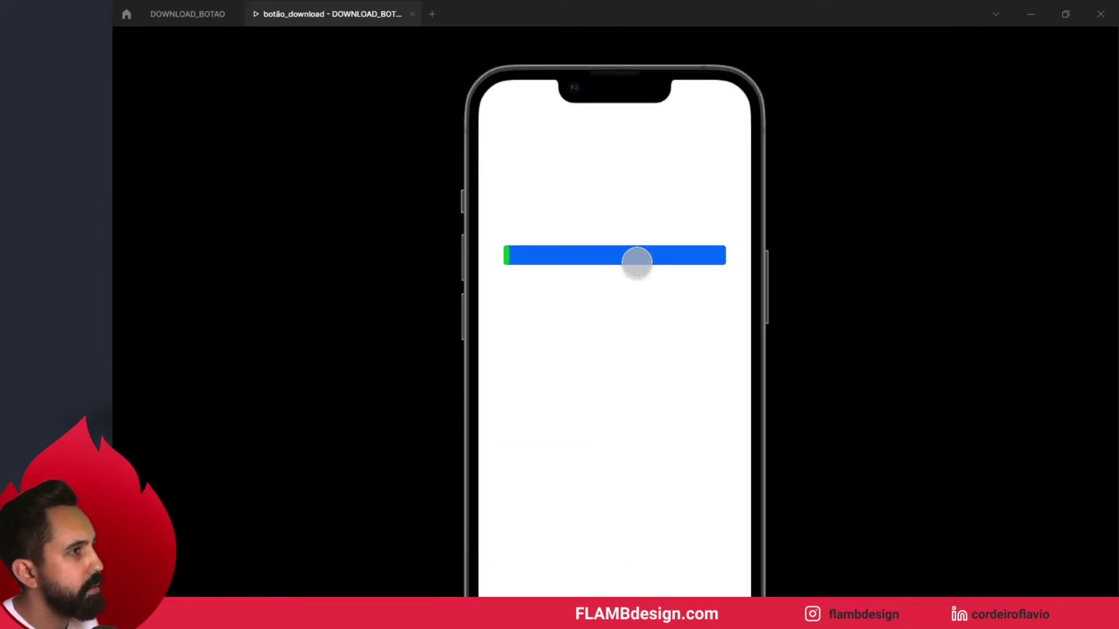
{"action": "left_click", "coordinate": [636, 261]}
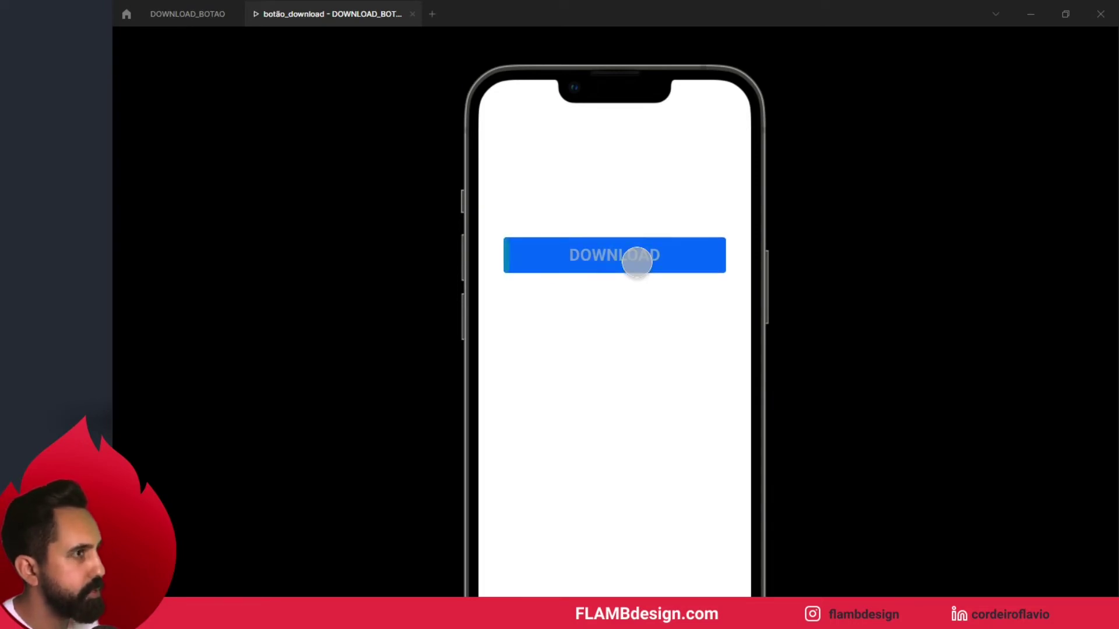
{"action": "left_click", "coordinate": [636, 261]}
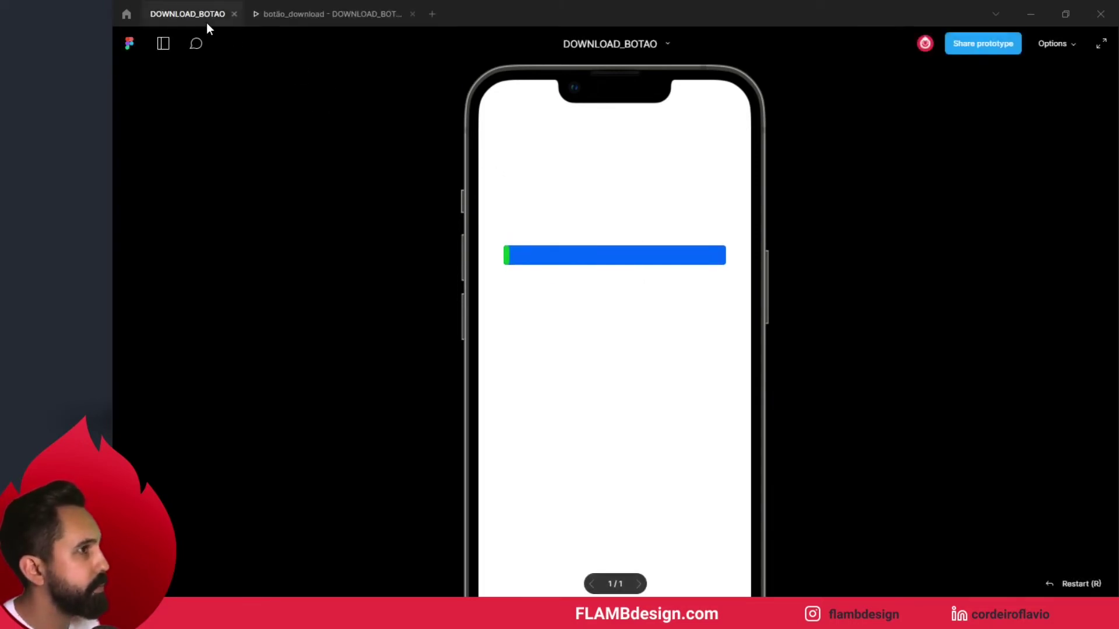
{"action": "left_click", "coordinate": [206, 22]}
{"action": "left_click", "coordinate": [534, 286]}
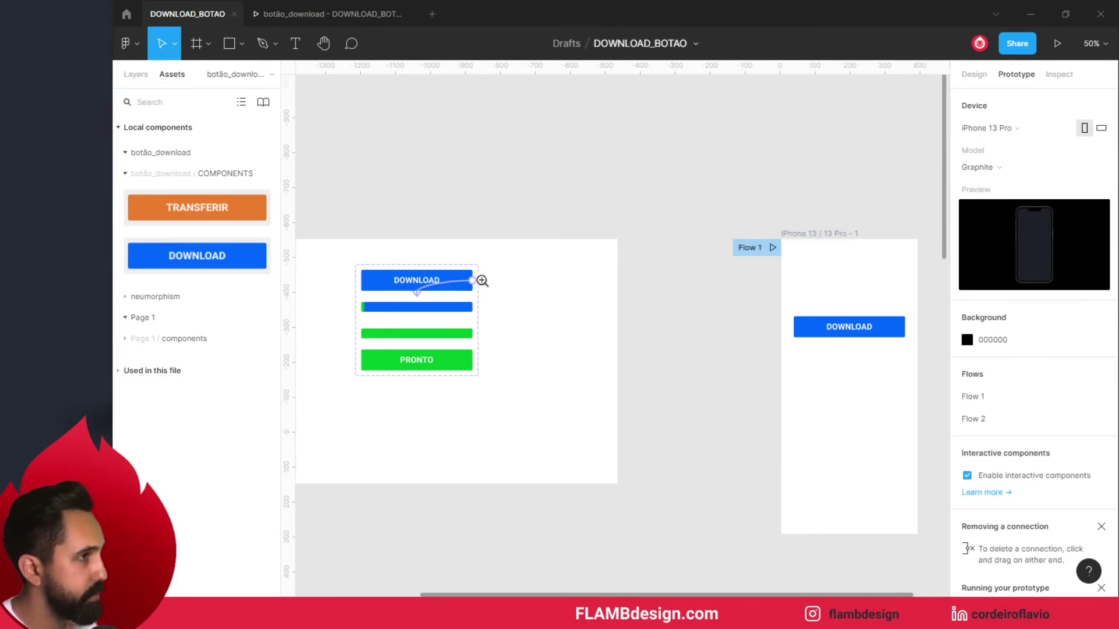
{"action": "scroll", "coordinate": [583, 361], "scroll_direction": "left", "scroll_amount": 3}
{"action": "scroll", "coordinate": [641, 362], "scroll_direction": "left", "scroll_amount": 3}
{"action": "left_click", "coordinate": [485, 317]}
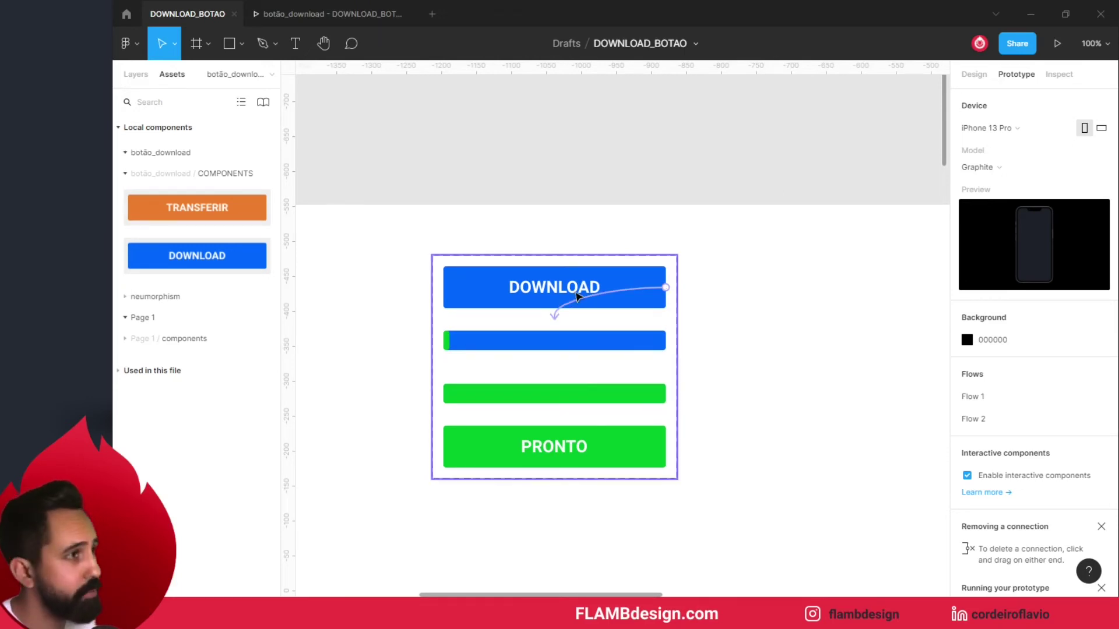
{"action": "left_click", "coordinate": [579, 299]}
{"action": "left_click", "coordinate": [586, 302]}
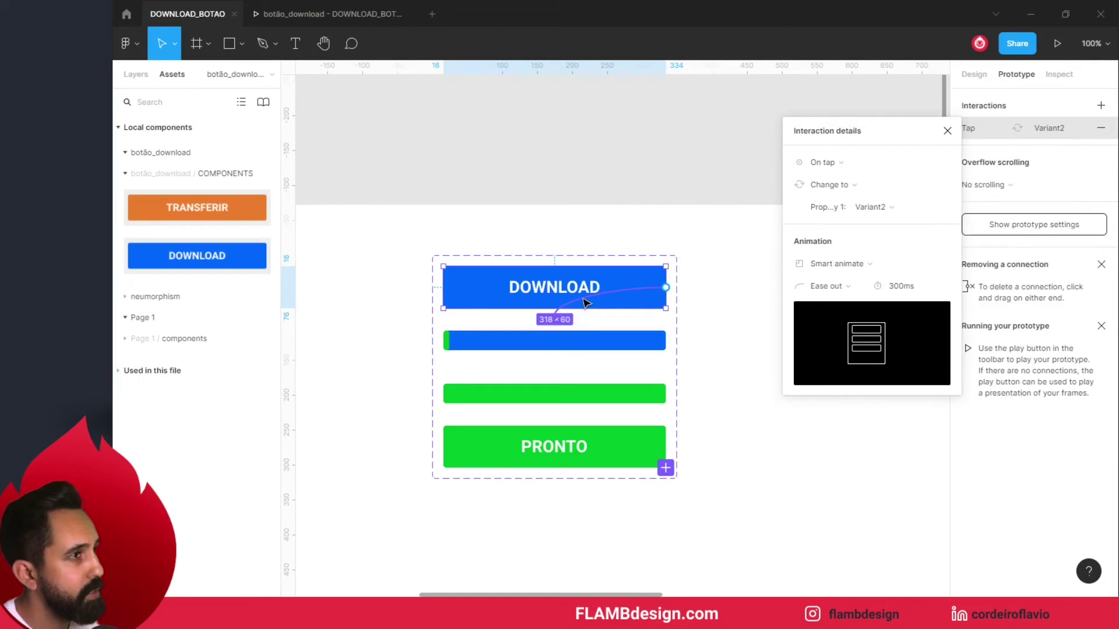
{"action": "left_click", "coordinate": [579, 352]}
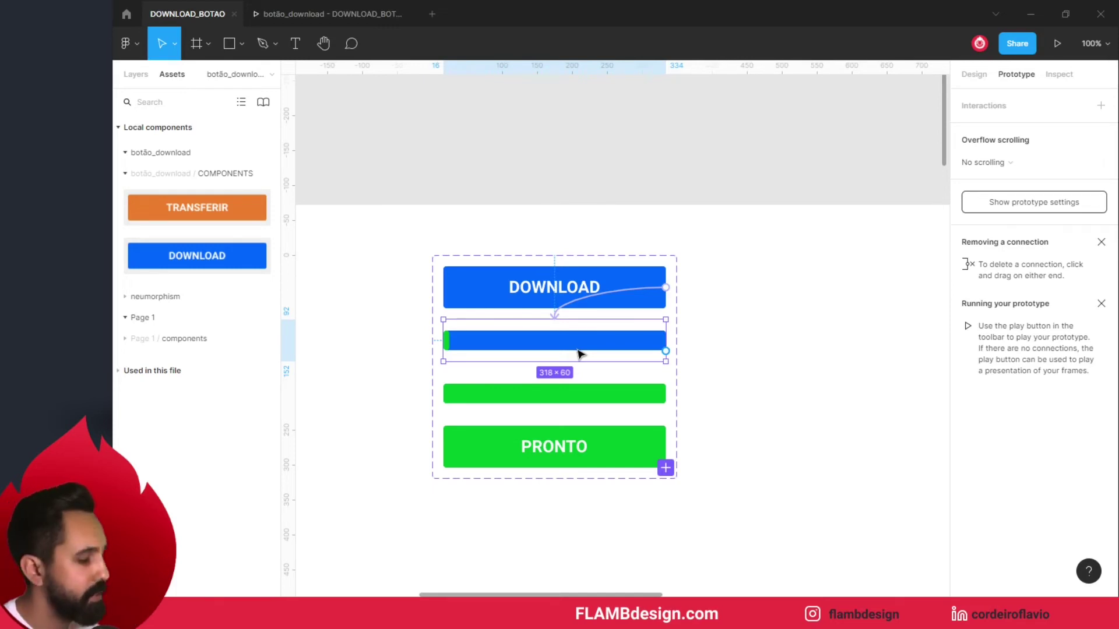
Connect the progress-bar variant to Variant3, the full green bar.
{"action": "scroll", "coordinate": [580, 344], "scroll_direction": "up", "scroll_amount": 5}
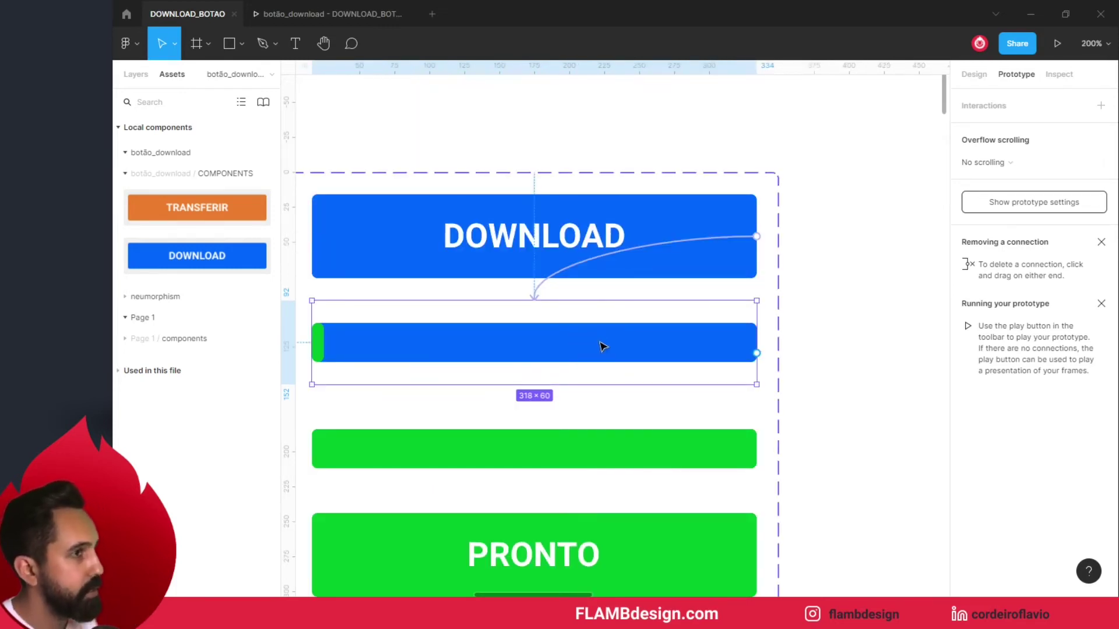
{"action": "left_click_drag", "start_coordinate": [627, 338], "coordinate": [699, 322]}
{"action": "key", "text": "alt+2"}
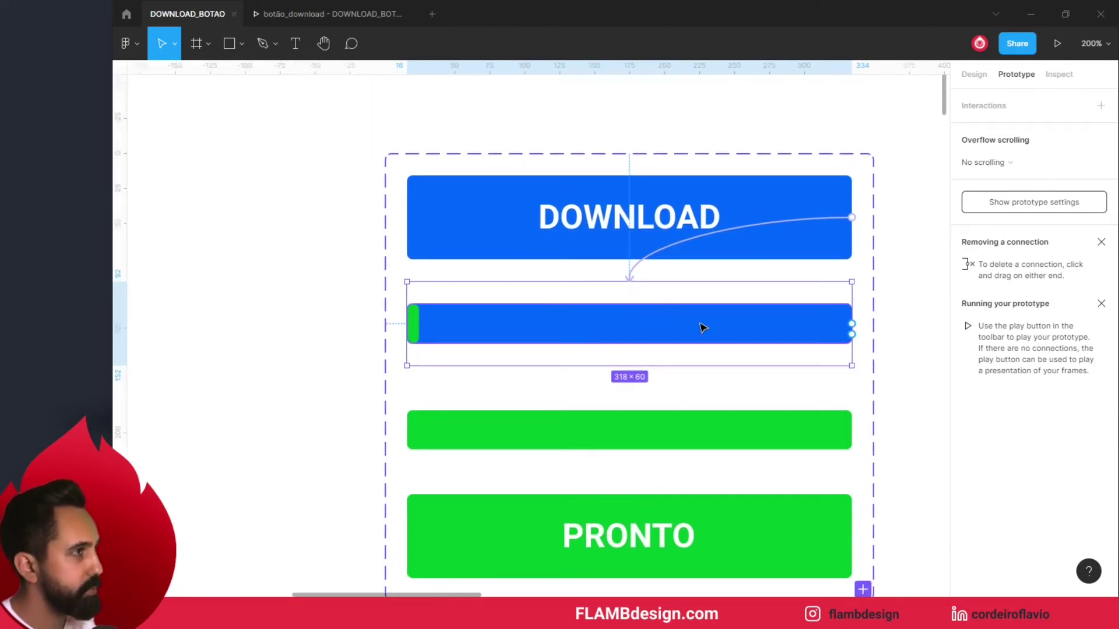
{"action": "left_click_drag", "start_coordinate": [698, 323], "coordinate": [639, 322]}
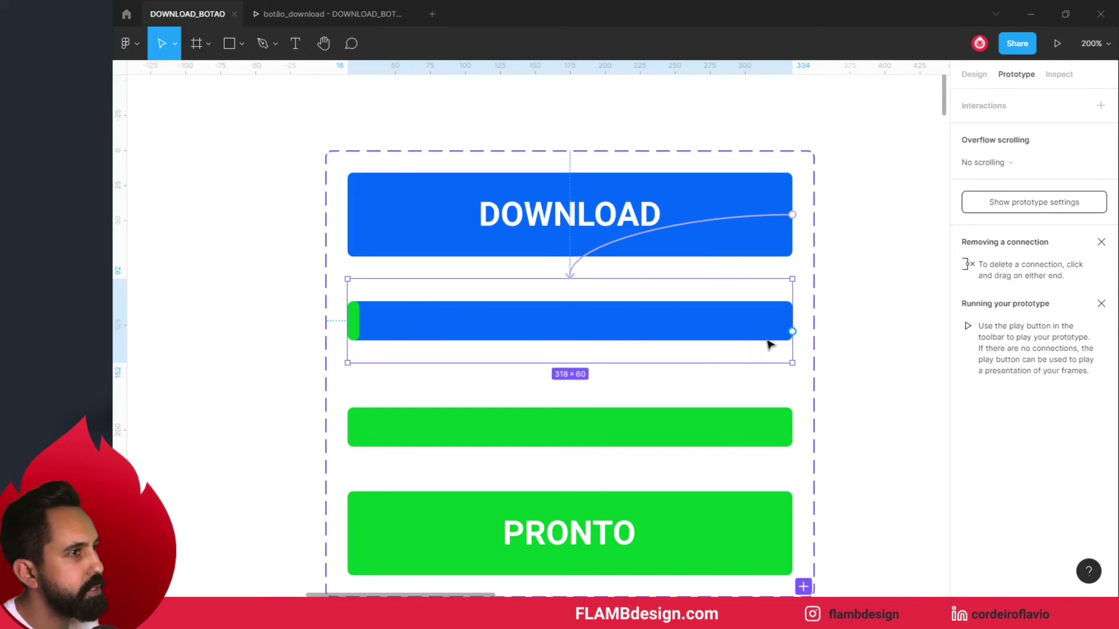
{"action": "left_click_drag", "start_coordinate": [791, 331], "coordinate": [691, 425]}
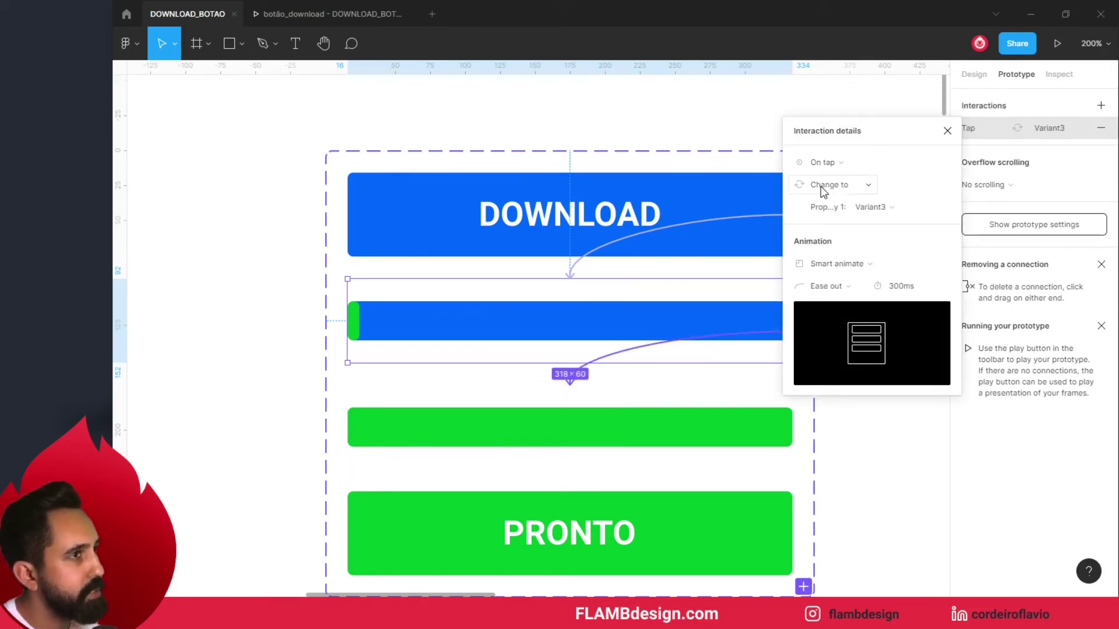
Set that interaction to After delay 1ms with a 2000ms smart animate, then reopen the preview.
{"action": "left_click", "coordinate": [830, 166]}
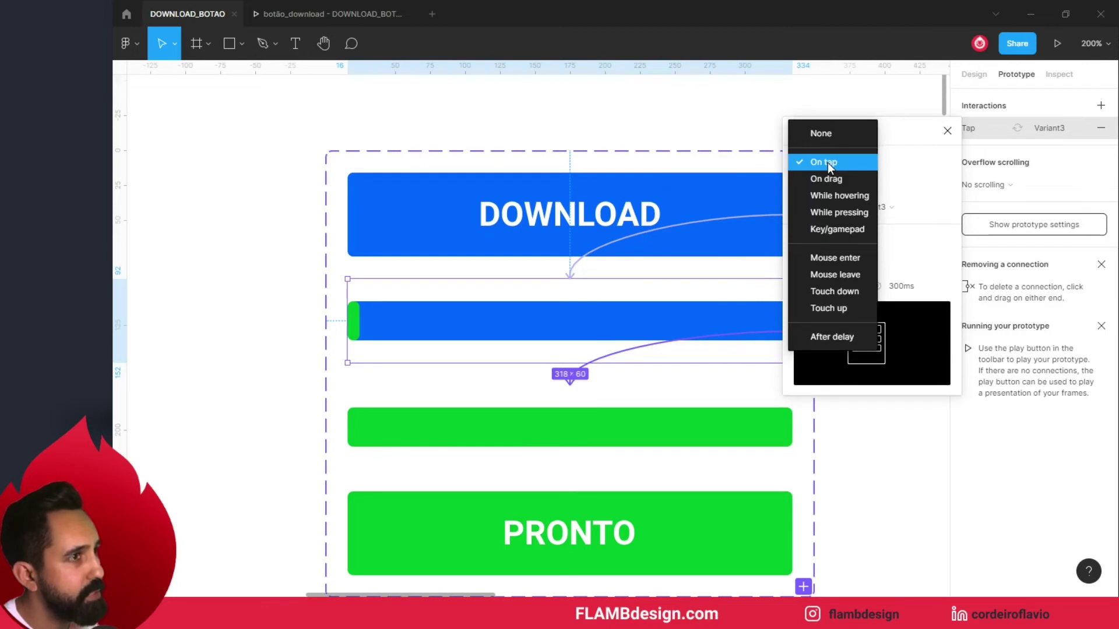
{"action": "left_click", "coordinate": [846, 338]}
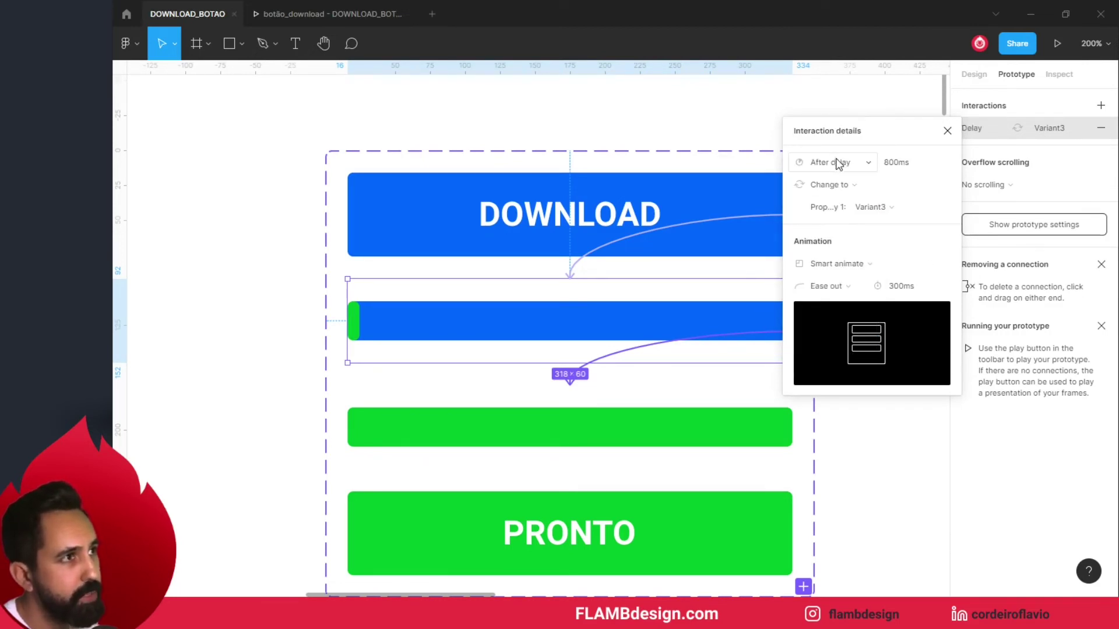
{"action": "left_click", "coordinate": [899, 168]}
{"action": "type", "text": "1"}
{"action": "key", "text": "Return"}
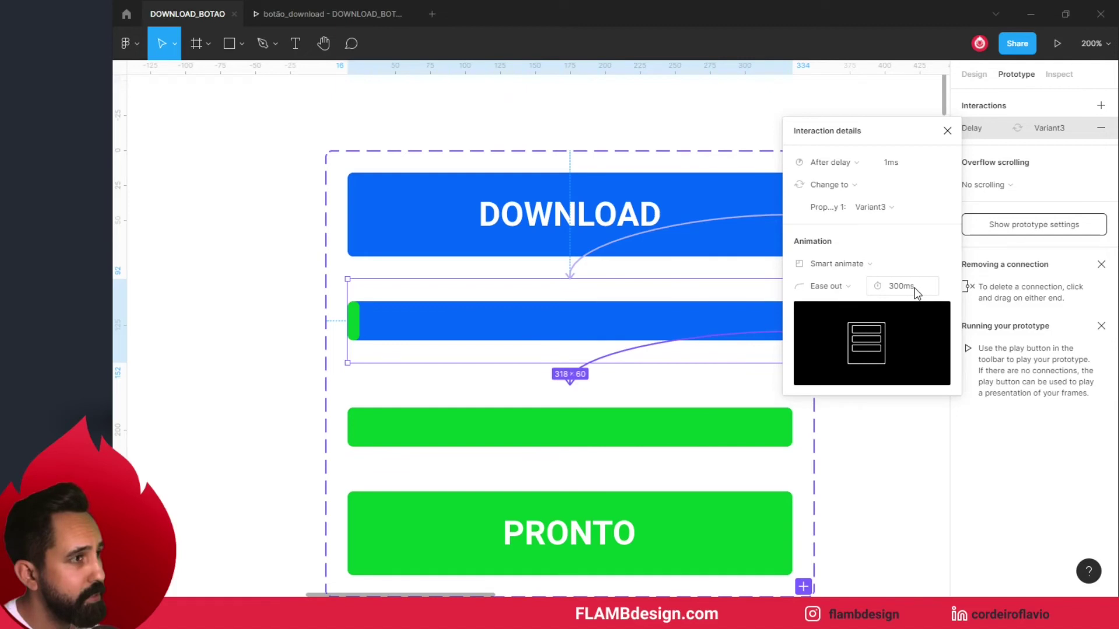
{"action": "left_click", "coordinate": [907, 290]}
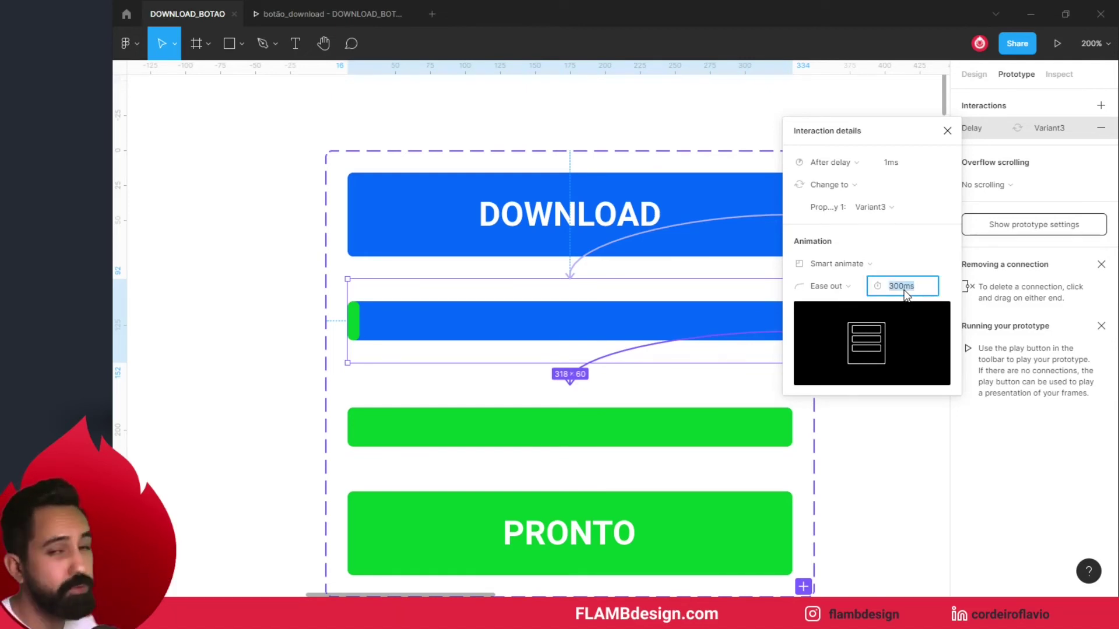
{"action": "type", "text": "2000"}
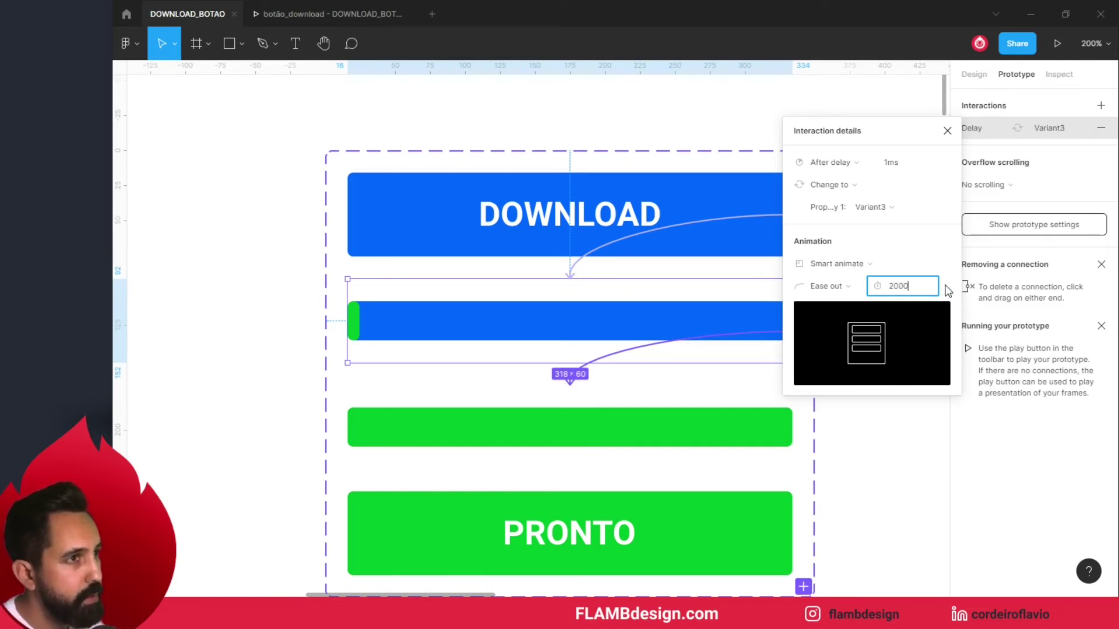
{"action": "key", "text": "Return"}
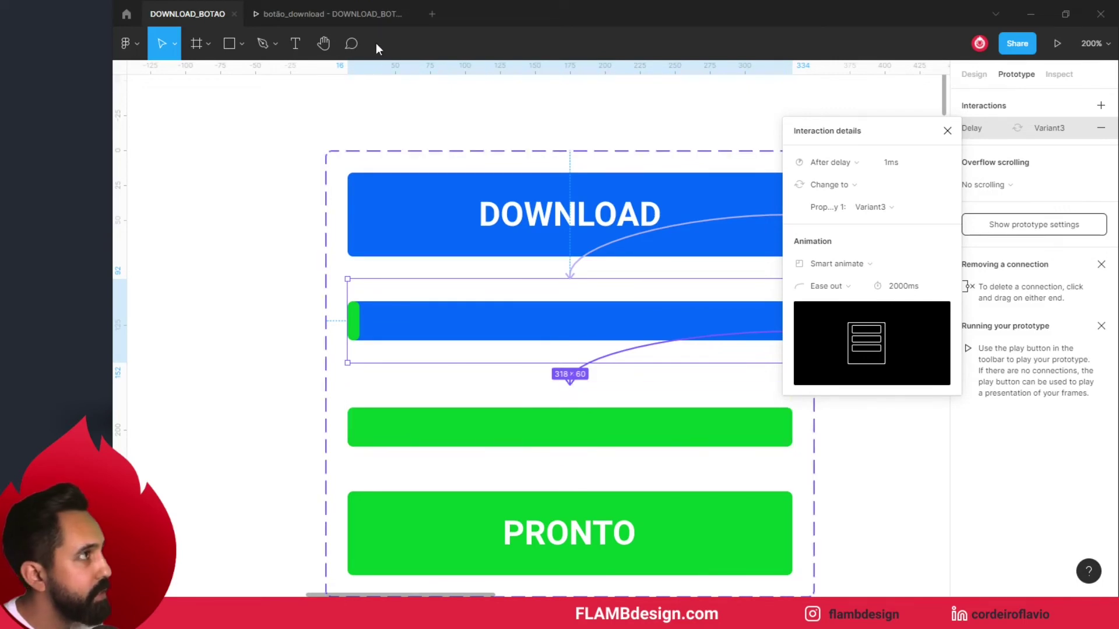
{"action": "left_click", "coordinate": [353, 19]}
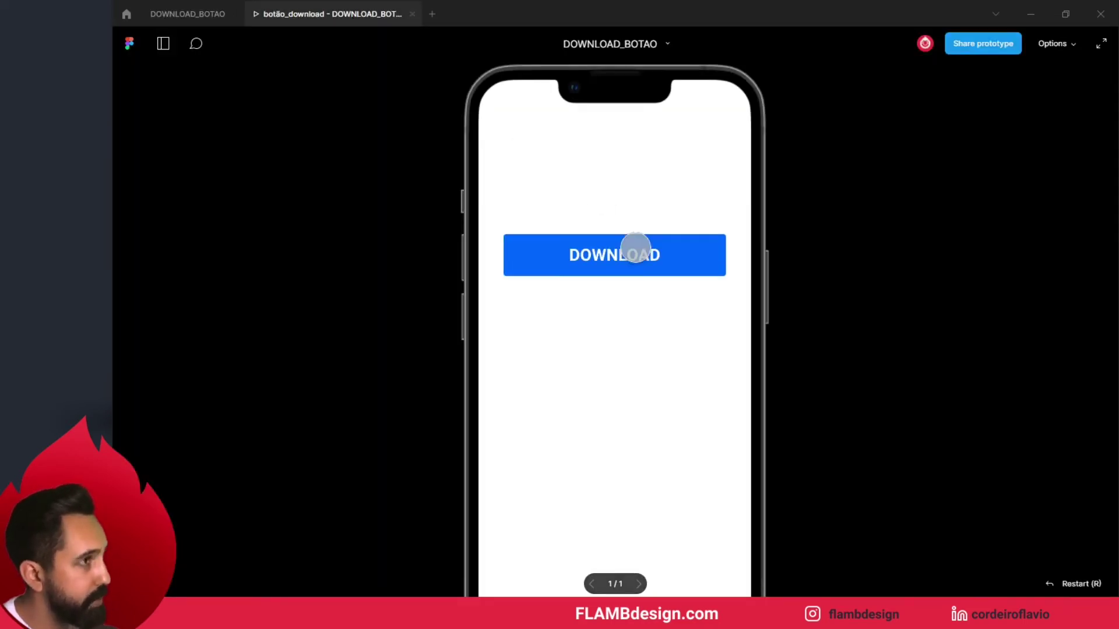
{"action": "left_click", "coordinate": [635, 254]}
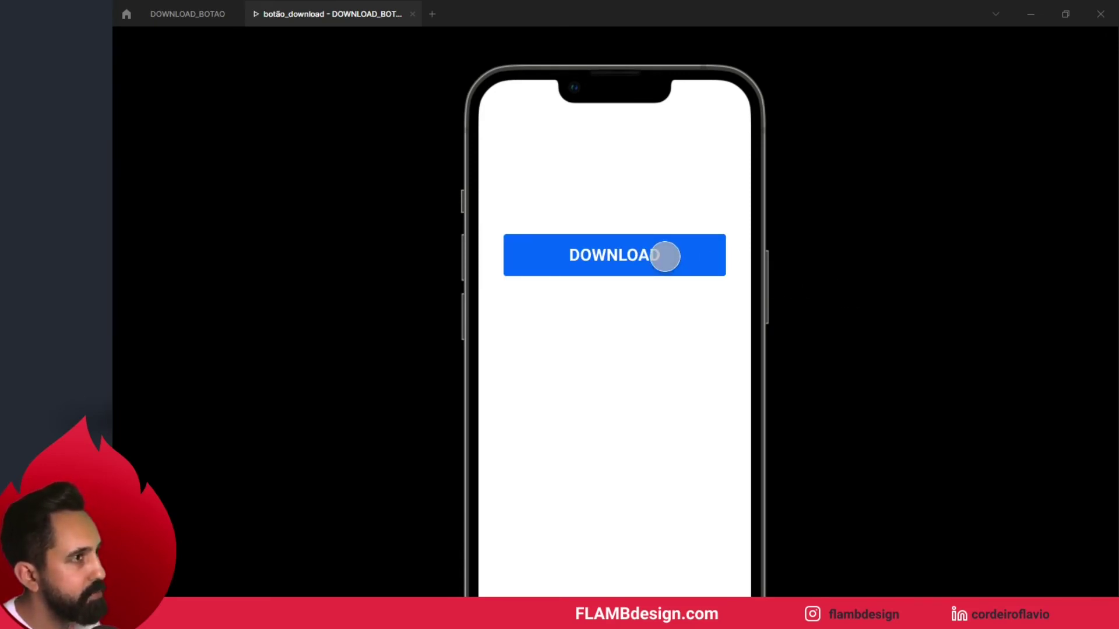
{"action": "left_click", "coordinate": [665, 256]}
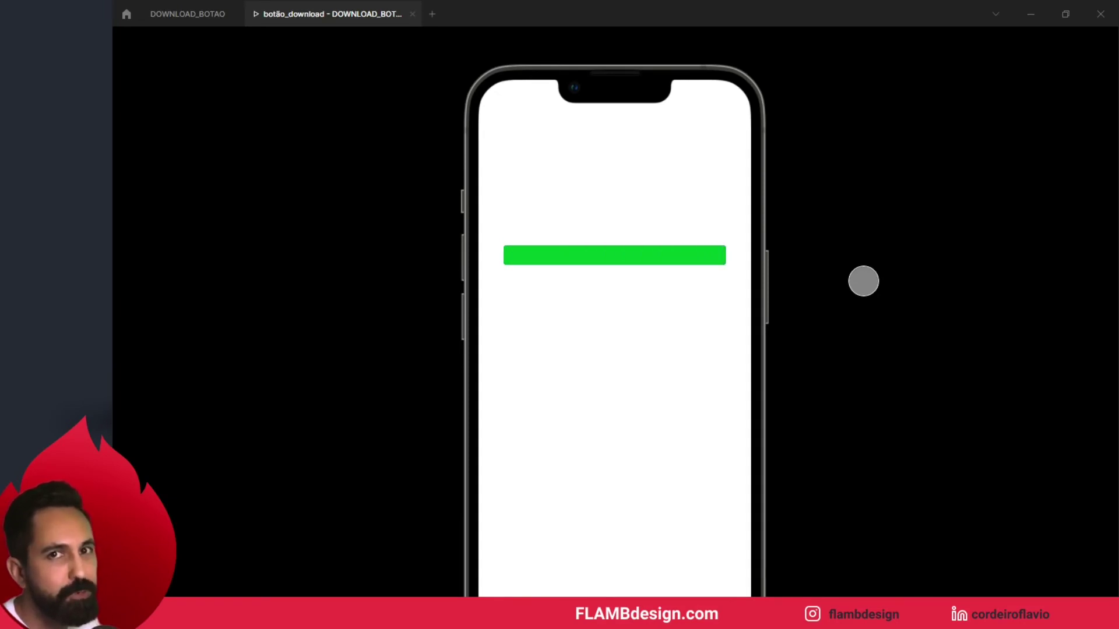
{"action": "left_click", "coordinate": [219, 14]}
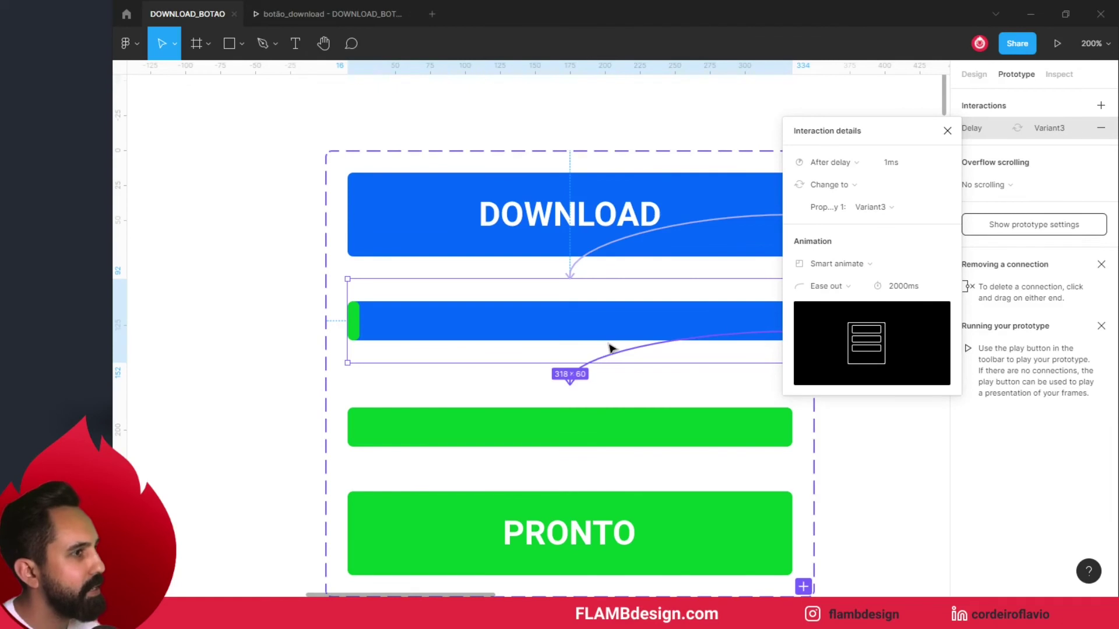
Link the green bar to PRONTO: After delay 1ms, 300ms, Ease in and out.
{"action": "left_click", "coordinate": [575, 407]}
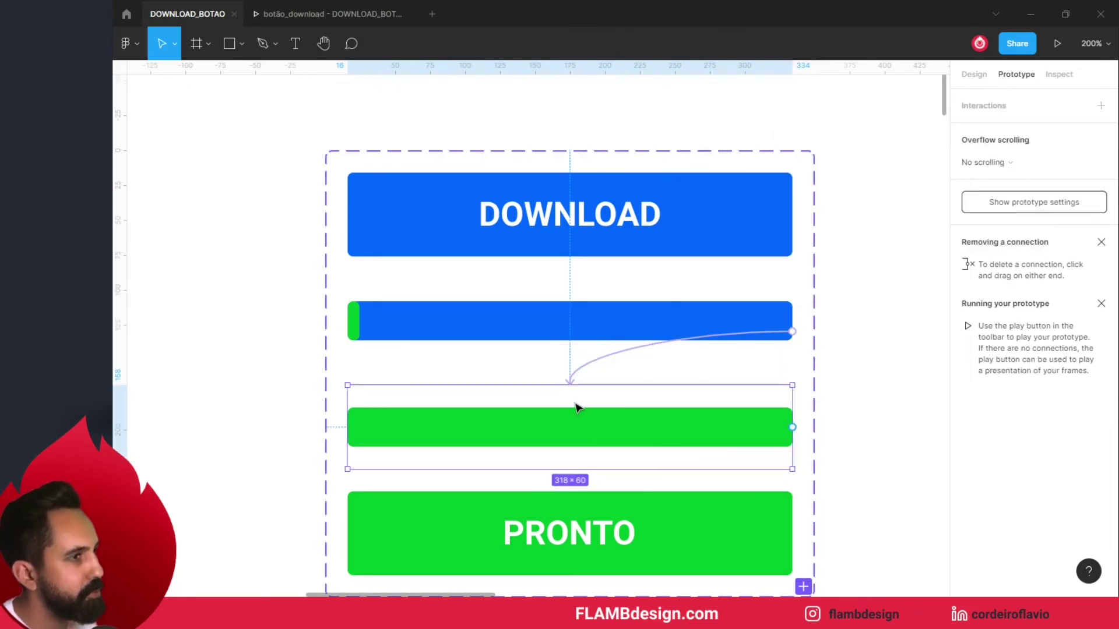
{"action": "left_click_drag", "start_coordinate": [792, 427], "coordinate": [588, 500]}
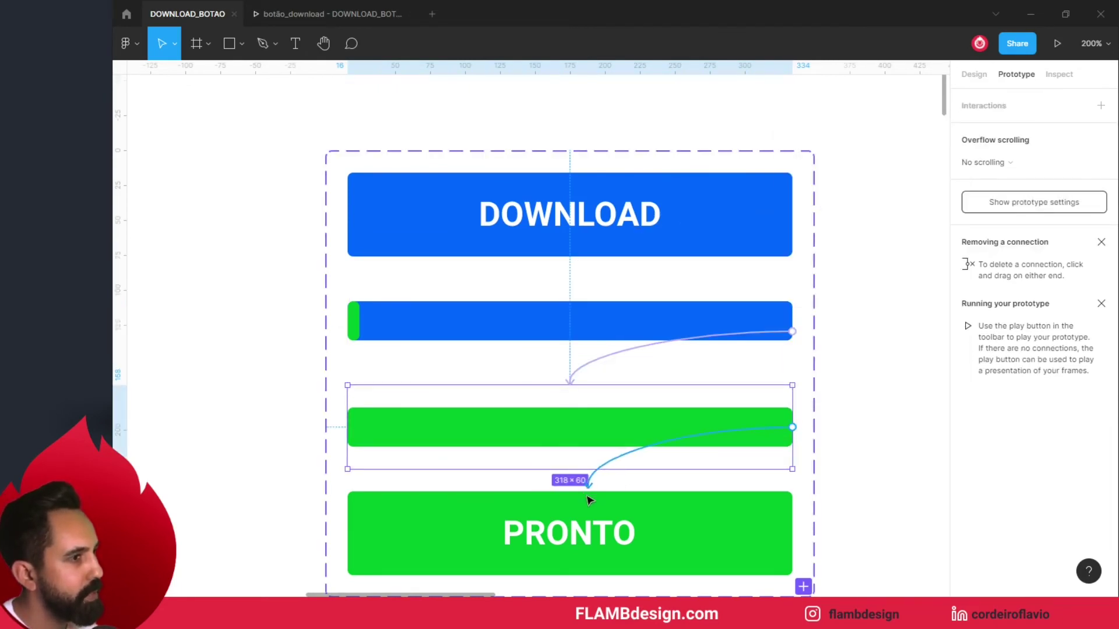
{"action": "left_click", "coordinate": [826, 163]}
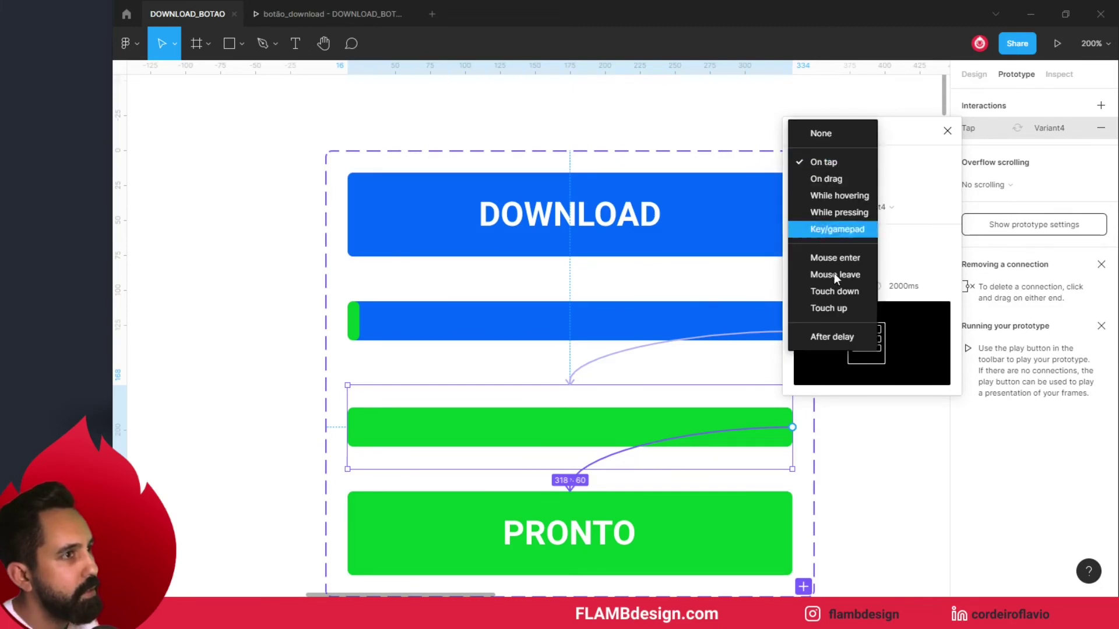
{"action": "left_click", "coordinate": [835, 337]}
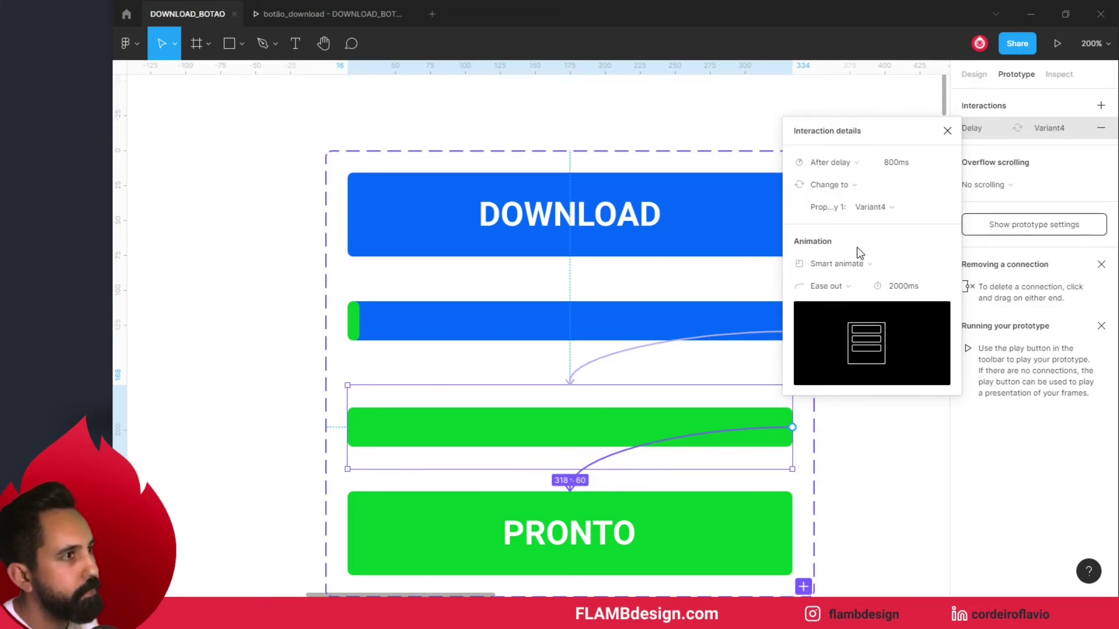
{"action": "left_click", "coordinate": [912, 163]}
{"action": "type", "text": "1"}
{"action": "key", "text": "Return"}
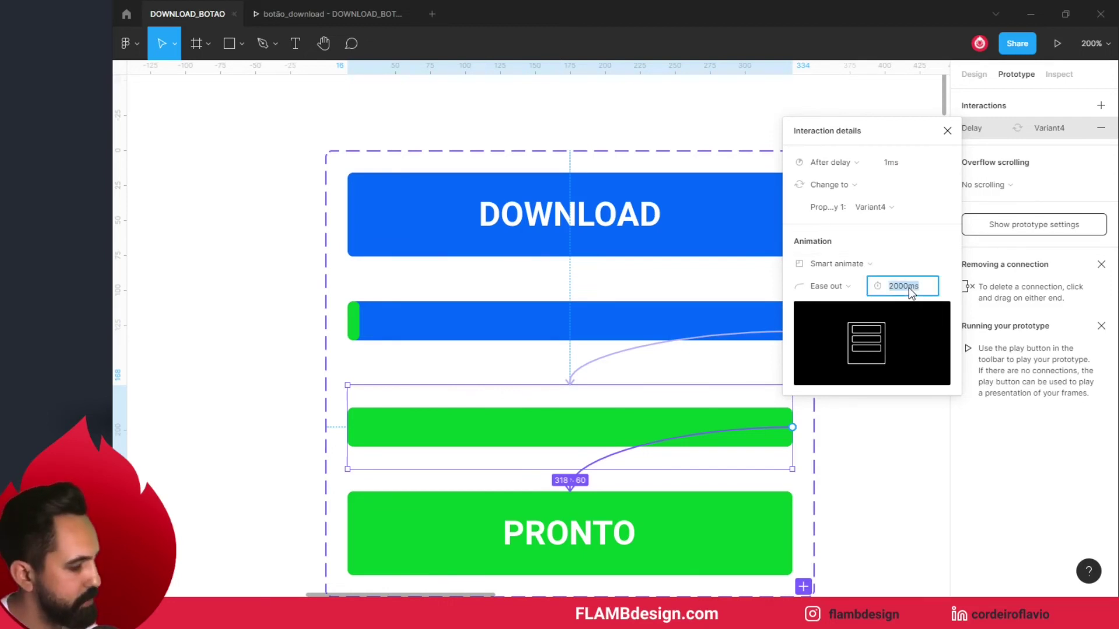
{"action": "type", "text": "300"}
{"action": "key", "text": "Return"}
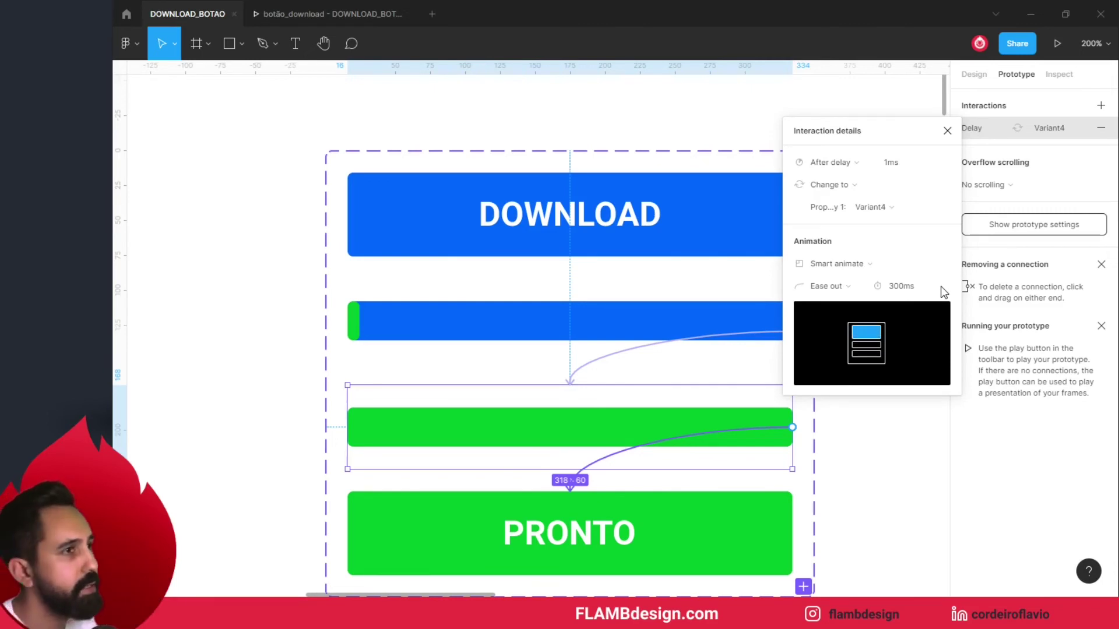
{"action": "left_click", "coordinate": [830, 289]}
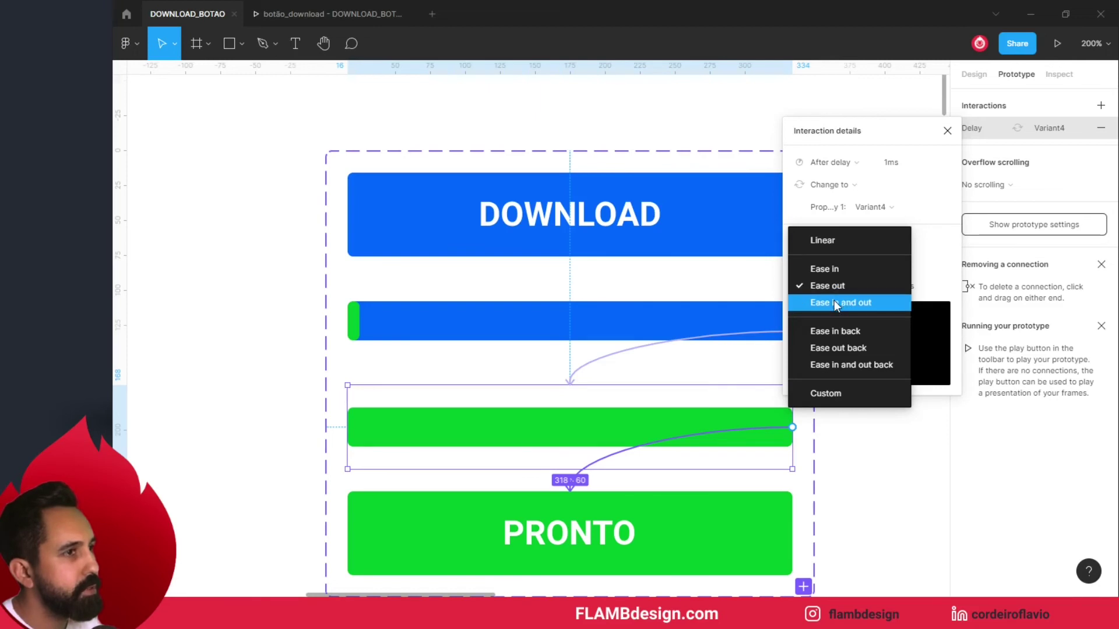
{"action": "left_click", "coordinate": [833, 302]}
Change the DOWNLOAD tap interaction's easing to Ease in and out.
{"action": "left_click", "coordinate": [659, 239]}
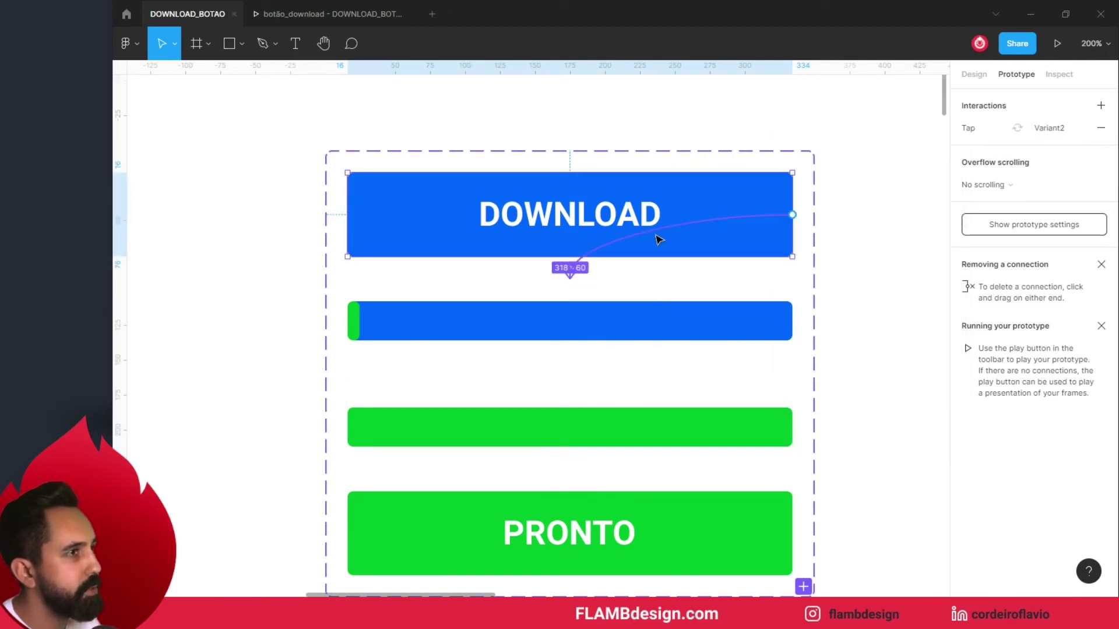
{"action": "left_click", "coordinate": [687, 228]}
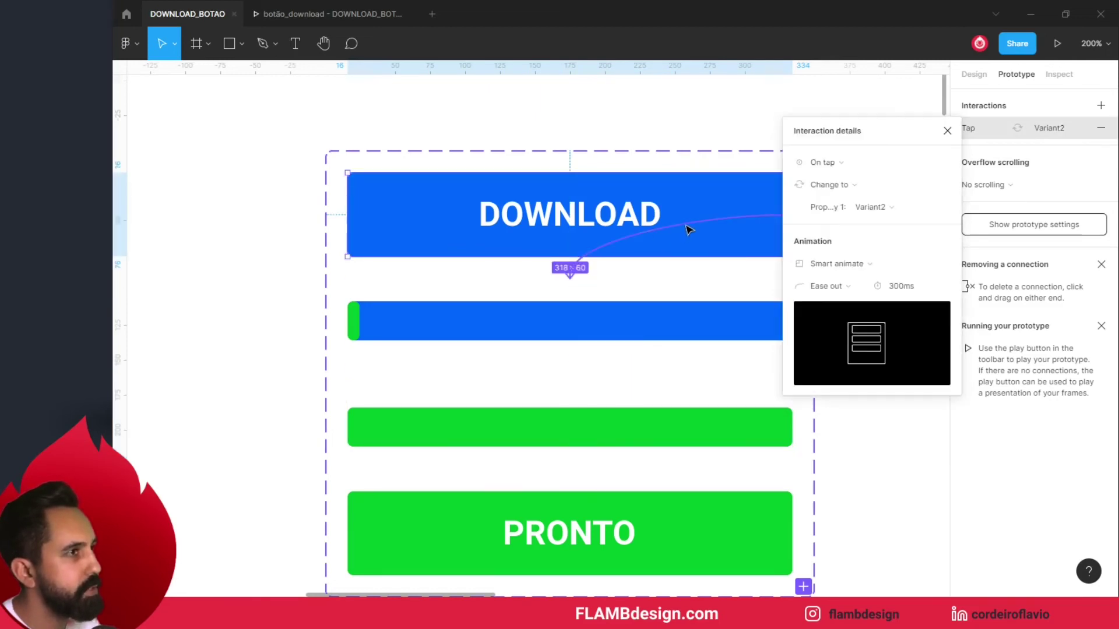
{"action": "left_click", "coordinate": [825, 286]}
{"action": "left_click", "coordinate": [828, 303]}
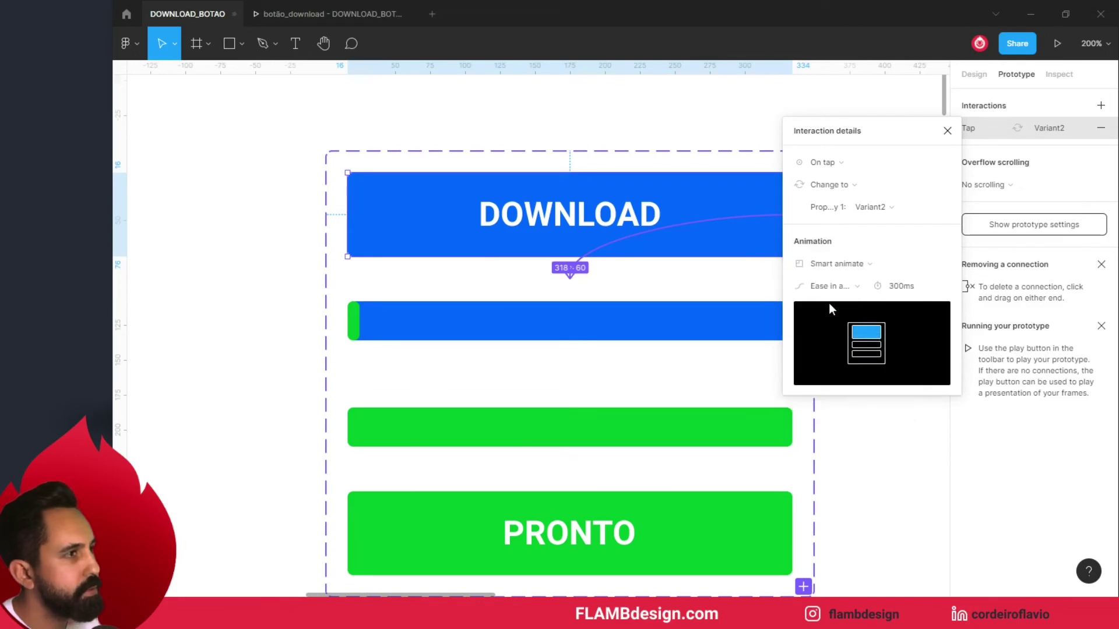
{"action": "left_click", "coordinate": [751, 441]}
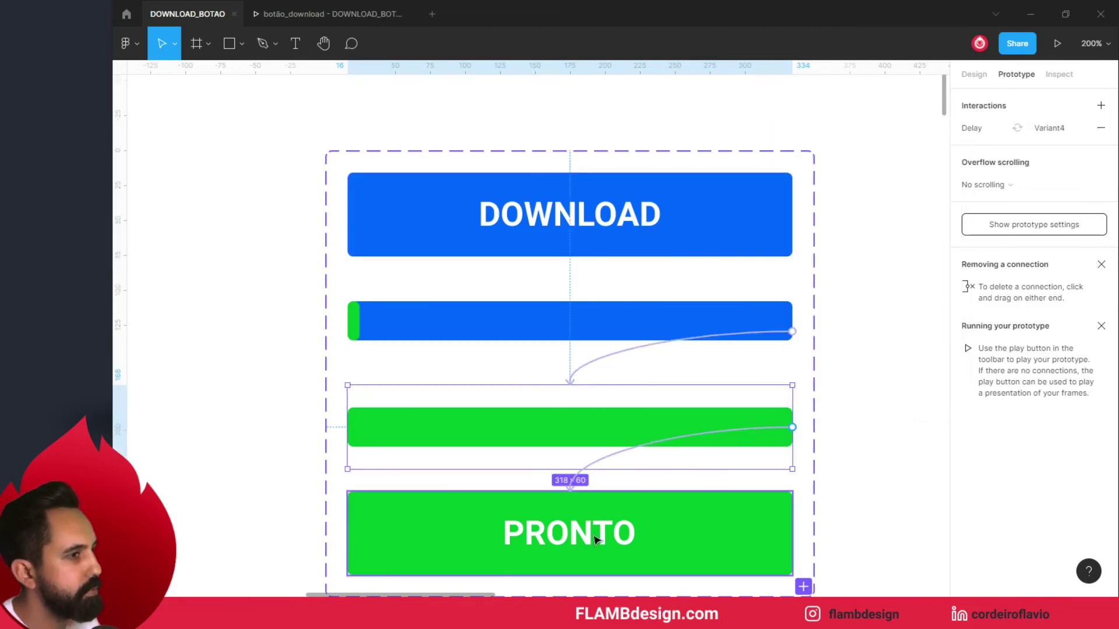
Restart the prototype preview and tap DOWNLOAD several times to replay the progress-to-PRONTO sequence.
{"action": "left_click", "coordinate": [350, 14]}
{"action": "key", "text": "r"}
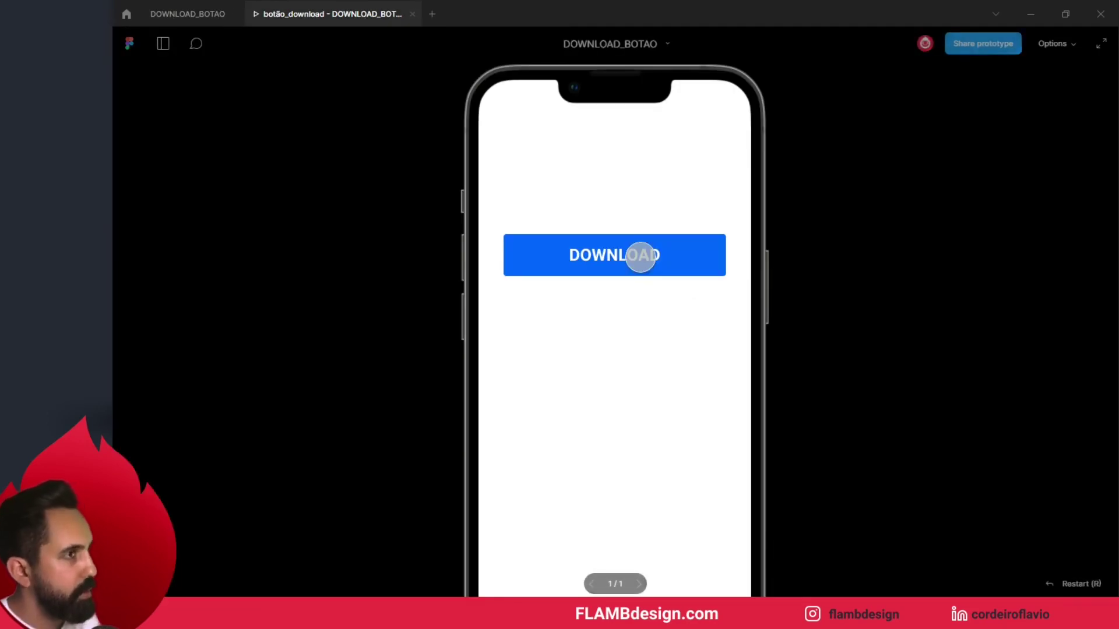
{"action": "left_click", "coordinate": [640, 256]}
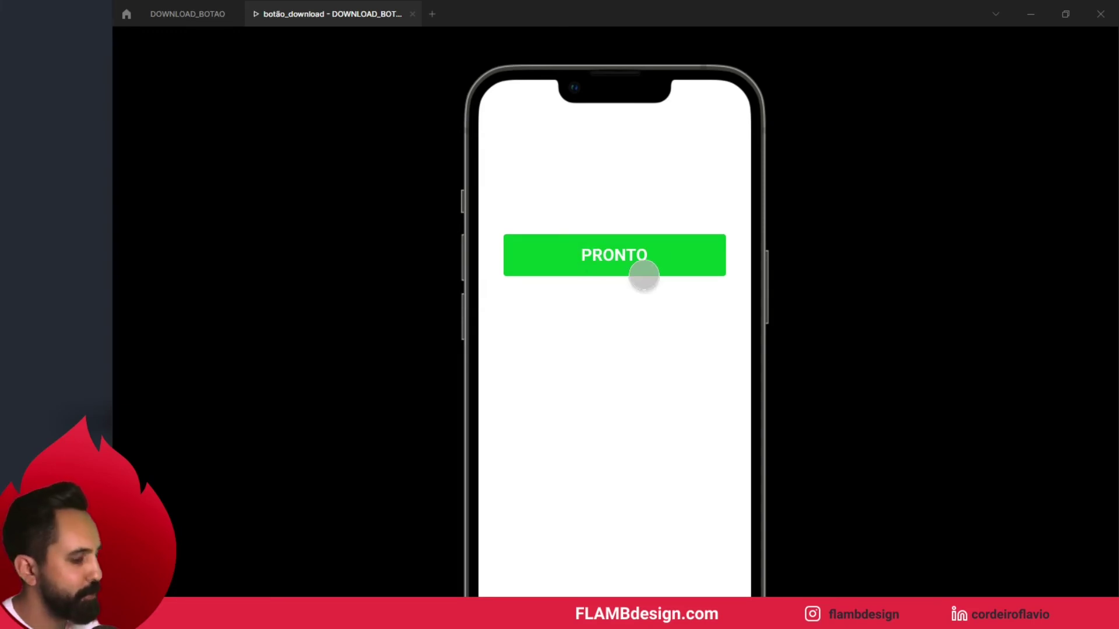
{"action": "left_click", "coordinate": [646, 275]}
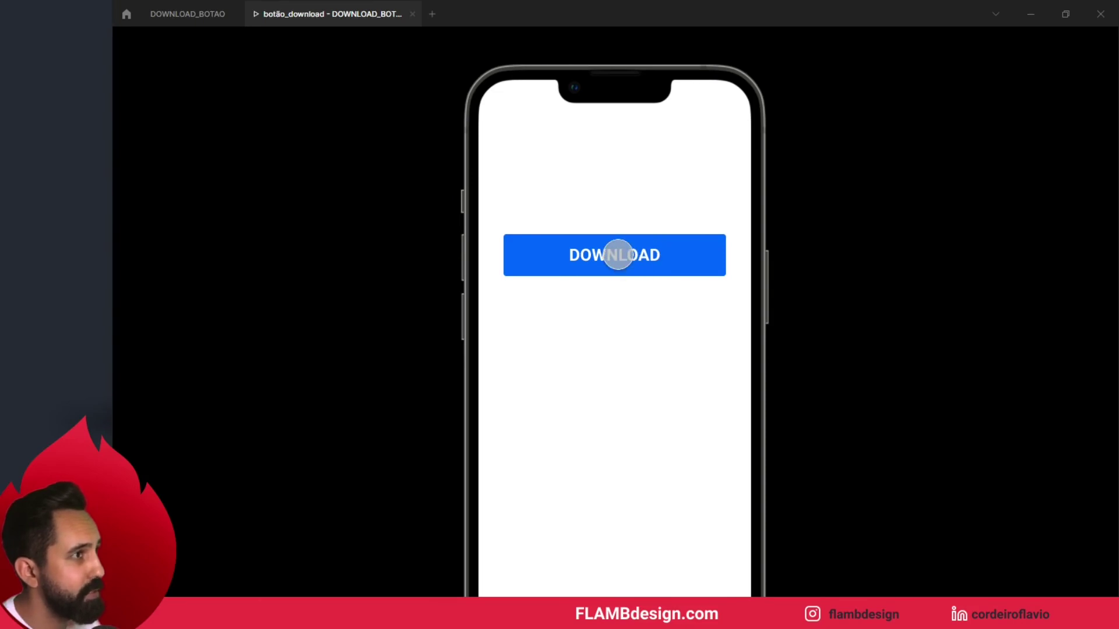
{"action": "left_click", "coordinate": [618, 255]}
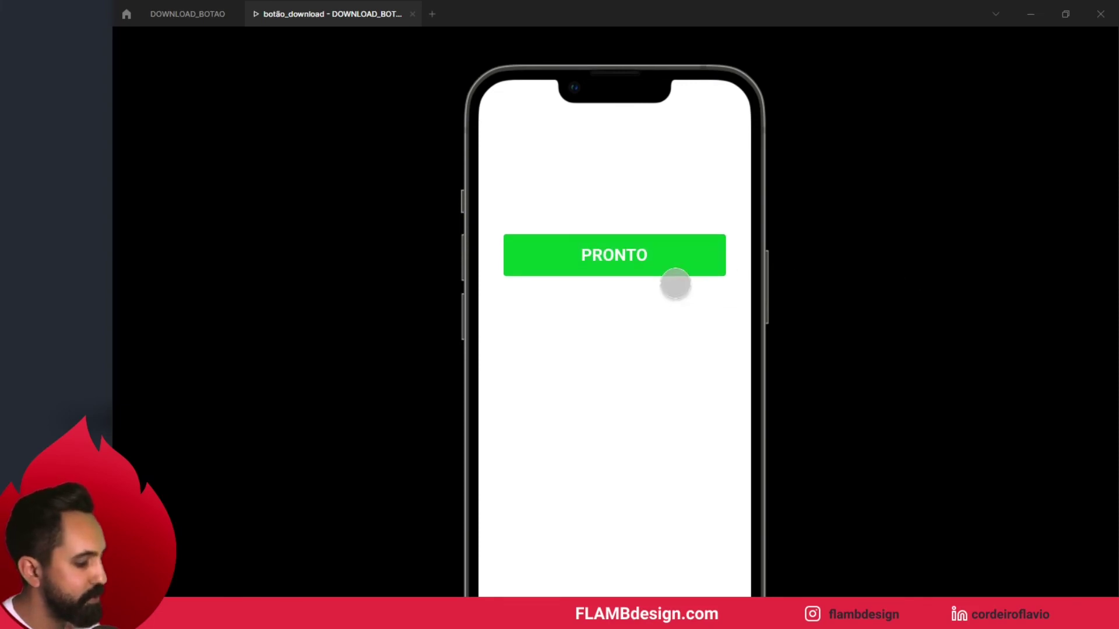
{"action": "left_click", "coordinate": [634, 273]}
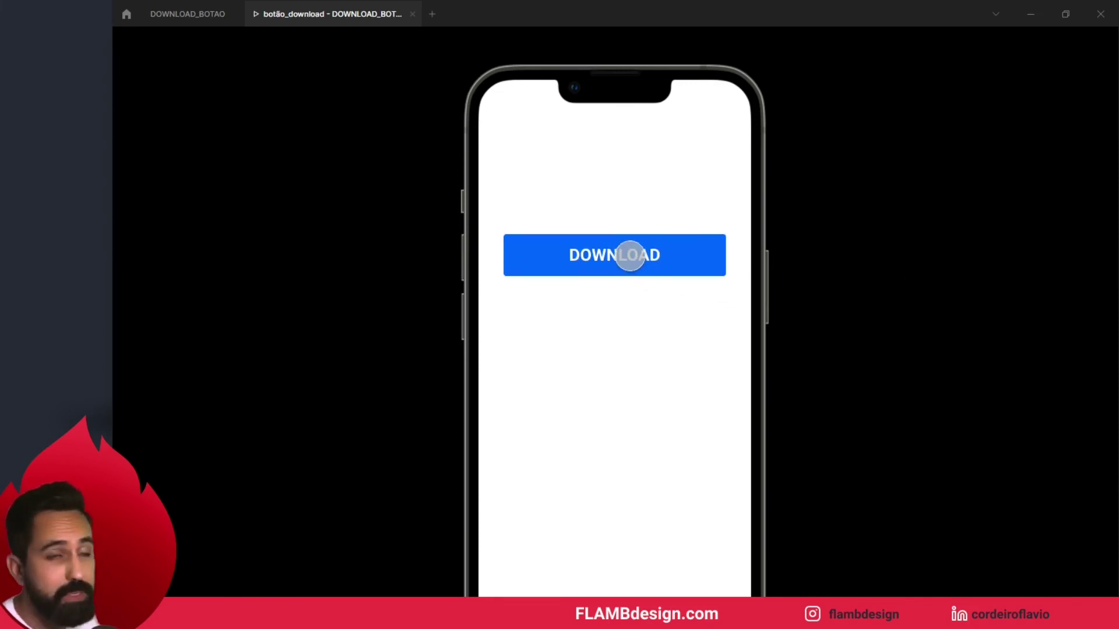
{"action": "left_click", "coordinate": [630, 255]}
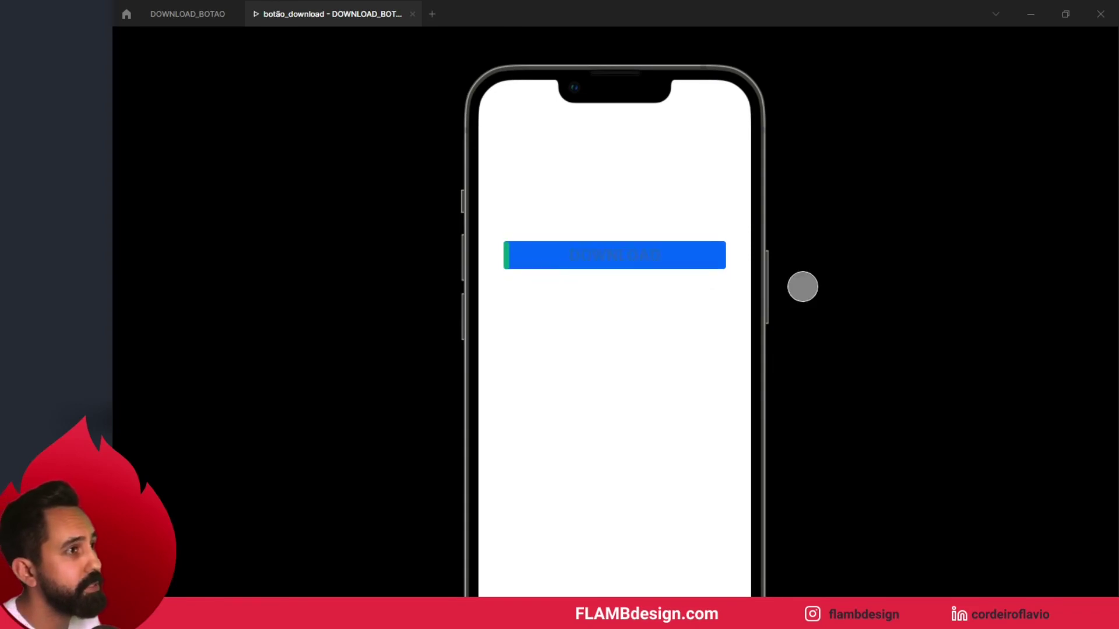